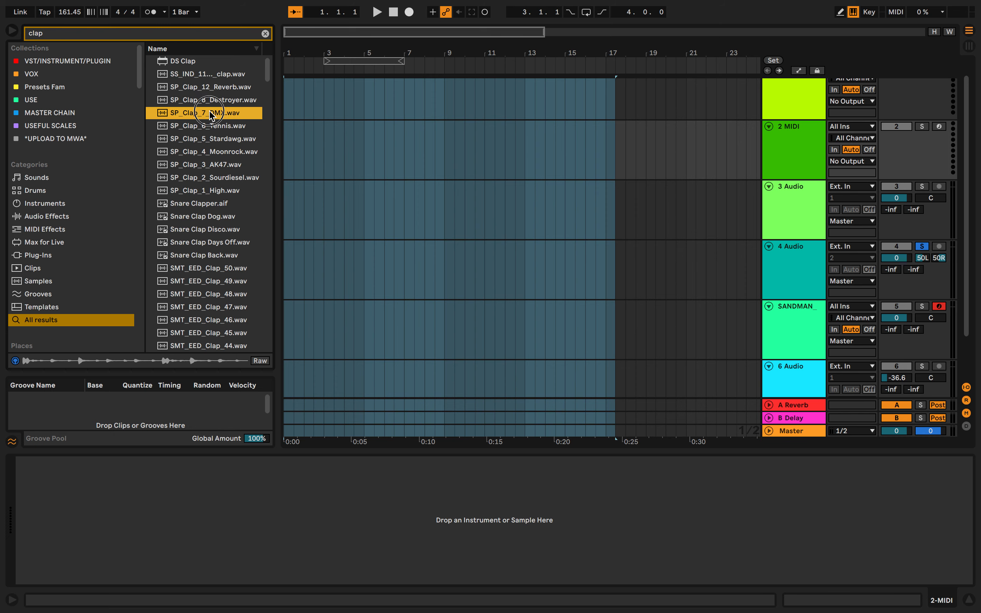
Browse the clap samples and place Clap Vintage 5.aif on the 4 Audio track at beat 1.2.
{"action": "scroll", "coordinate": [225, 198], "scroll_direction": "down", "scroll_amount": 15}
{"action": "left_click", "coordinate": [222, 198]}
{"action": "scroll", "coordinate": [221, 198], "scroll_direction": "down", "scroll_amount": 15}
{"action": "left_click", "coordinate": [221, 198]}
{"action": "scroll", "coordinate": [221, 197], "scroll_direction": "down", "scroll_amount": 4}
{"action": "scroll", "coordinate": [220, 186], "scroll_direction": "up", "scroll_amount": 5}
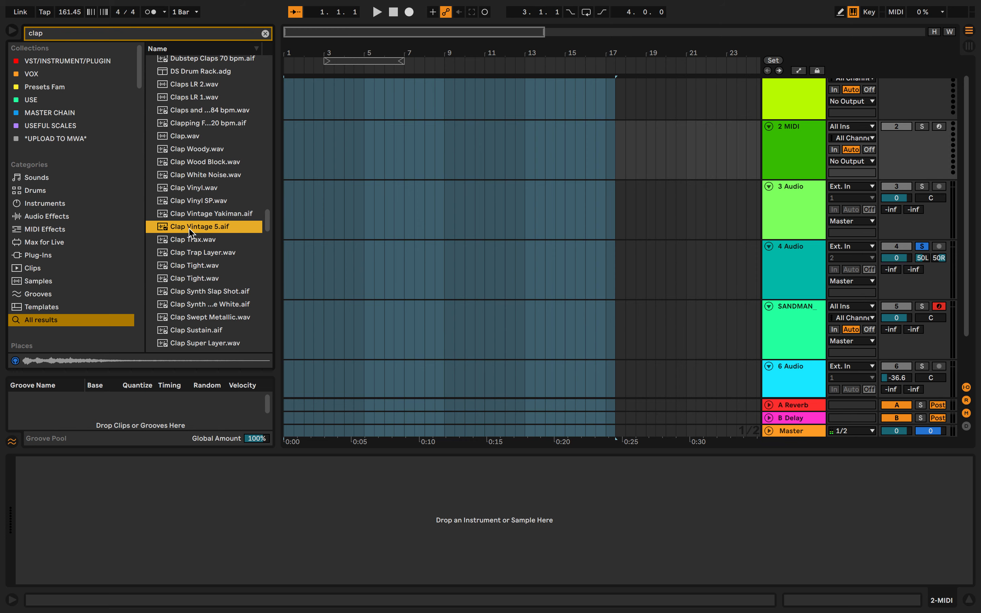
{"action": "left_click_drag", "start_coordinate": [190, 232], "coordinate": [292, 266]}
{"action": "scroll", "coordinate": [290, 272], "scroll_direction": "up", "scroll_amount": 5}
{"action": "scroll", "coordinate": [320, 272], "scroll_direction": "left", "scroll_amount": 5}
{"action": "key", "text": "super+x"}
{"action": "left_click", "coordinate": [400, 253]}
{"action": "key", "text": "super+v"}
{"action": "scroll", "coordinate": [401, 256], "scroll_direction": "down", "scroll_amount": 5}
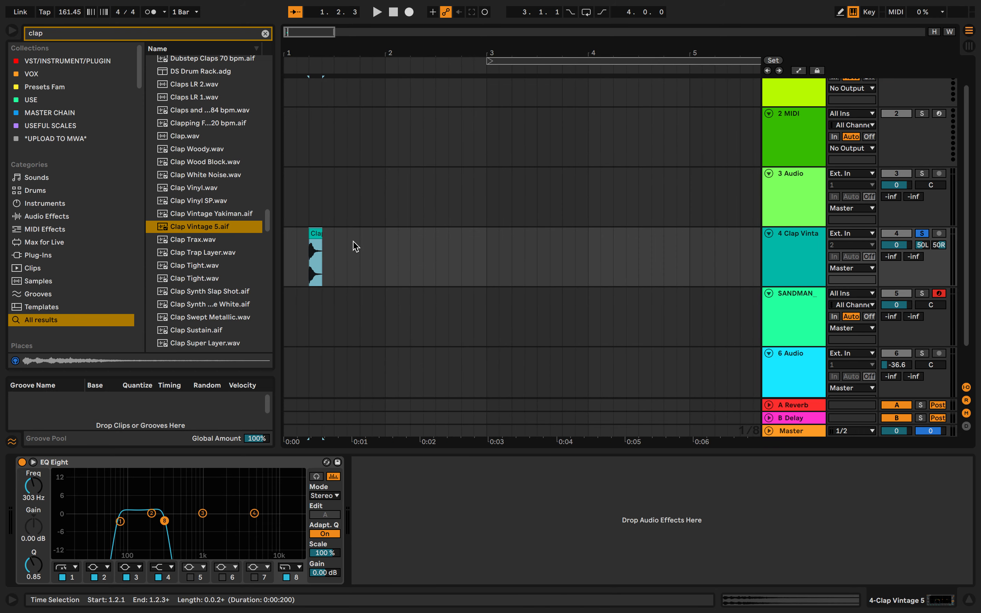
Consolidate the first two beats of the Clap Vintage 5 track into one clip and turn on its loop.
{"action": "left_click_drag", "start_coordinate": [334, 237], "coordinate": [230, 235]}
{"action": "key", "text": "super+j"}
{"action": "left_click", "coordinate": [316, 231]}
{"action": "double_click", "coordinate": [316, 232]}
{"action": "left_click", "coordinate": [96, 287]}
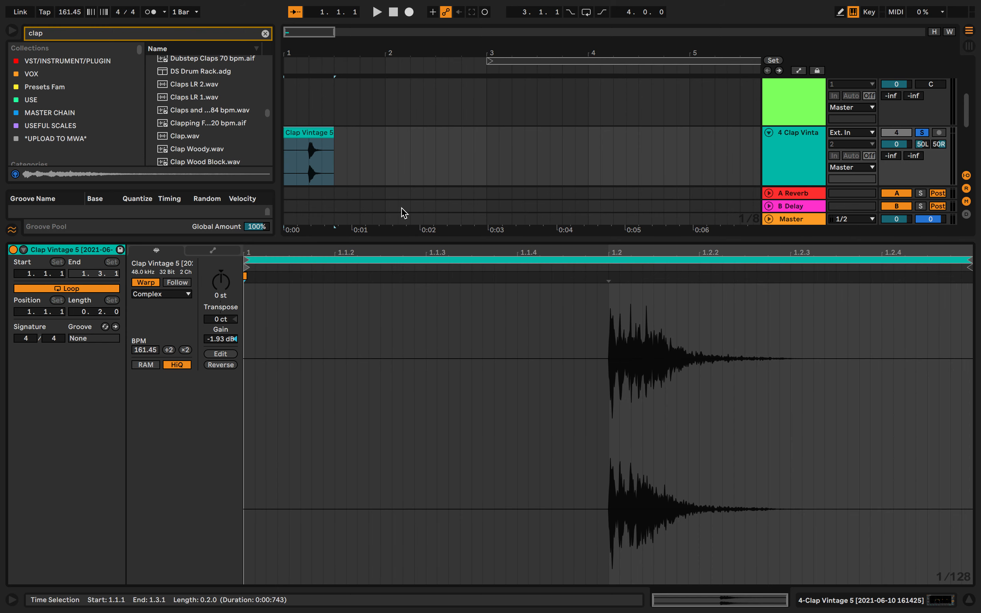
Extend the looped Clap Vintage 5 clip to bar 4, then loop that three-bar range and play it.
{"action": "double_click", "coordinate": [388, 239]}
{"action": "left_click_drag", "start_coordinate": [334, 267], "coordinate": [584, 261]}
{"action": "key", "text": "super+l"}
{"action": "key", "text": "space"}
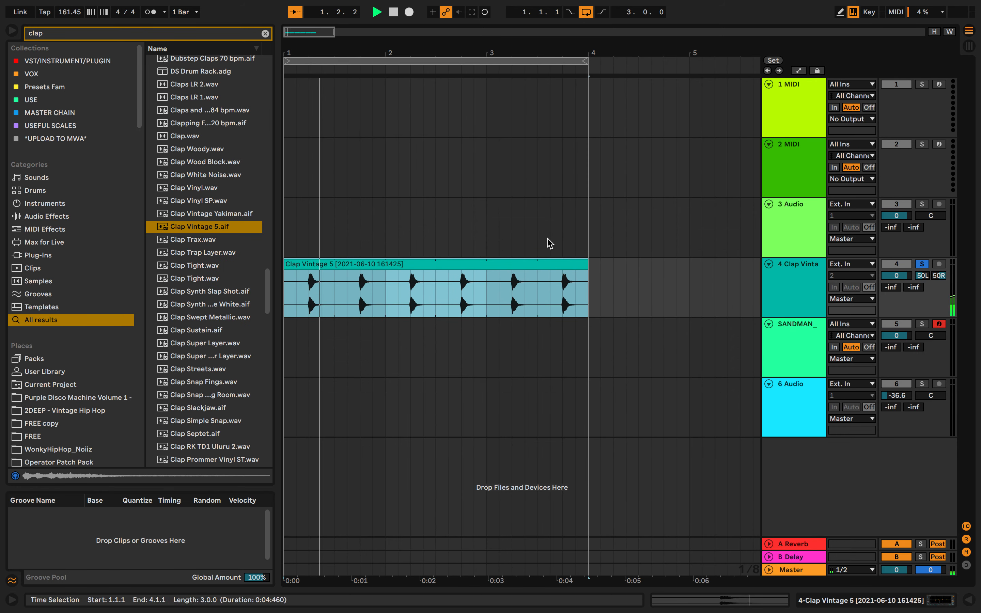
Delete the EQ Eight from the Clap Vintage 5 track and stop playback.
{"action": "double_click", "coordinate": [809, 279]}
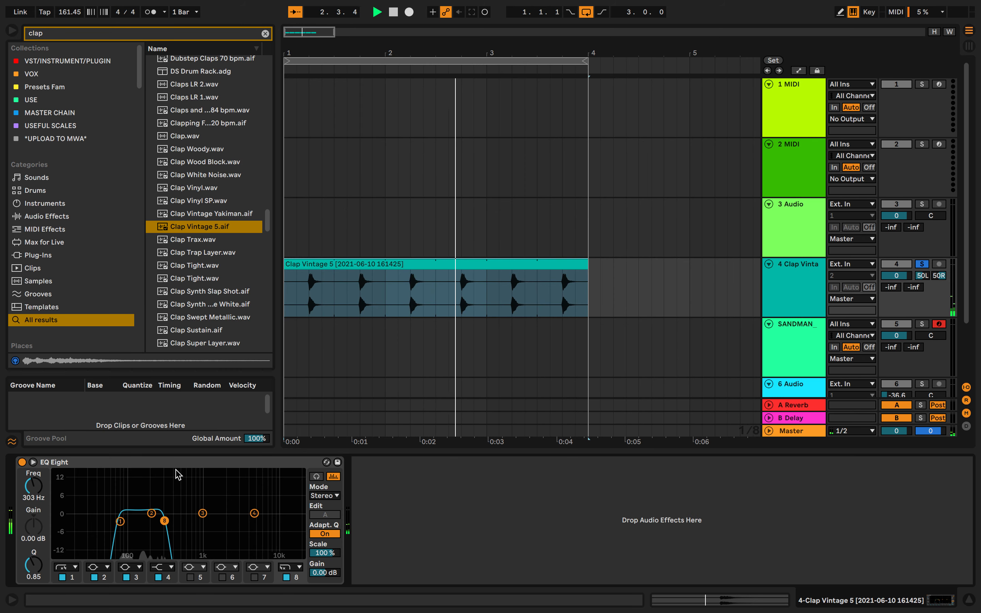
{"action": "left_click", "coordinate": [23, 462]}
{"action": "left_click", "coordinate": [87, 463]}
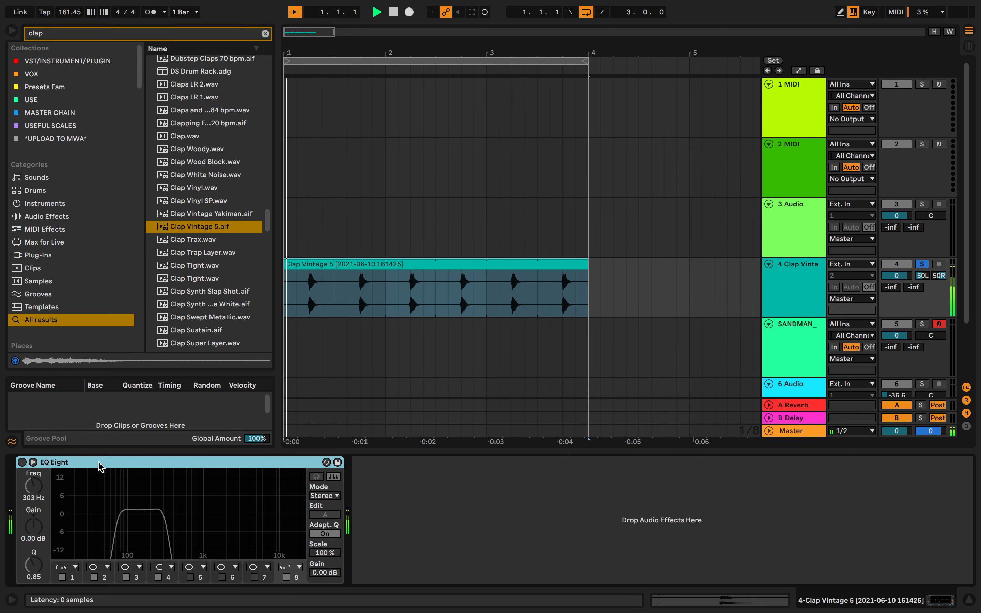
{"action": "key", "text": "Delete"}
{"action": "key", "text": "space"}
Place Clap Trax.wav on the 3 Audio track at beat 1.2, above the Clap Vintage 5 clip.
{"action": "left_click", "coordinate": [318, 226]}
{"action": "left_click", "coordinate": [235, 242]}
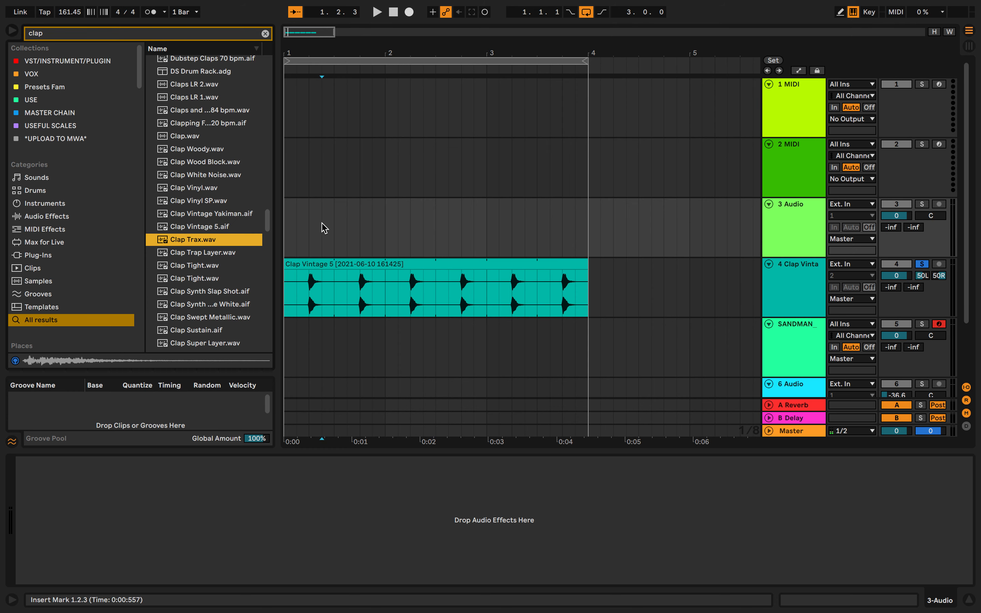
{"action": "key", "text": "space"}
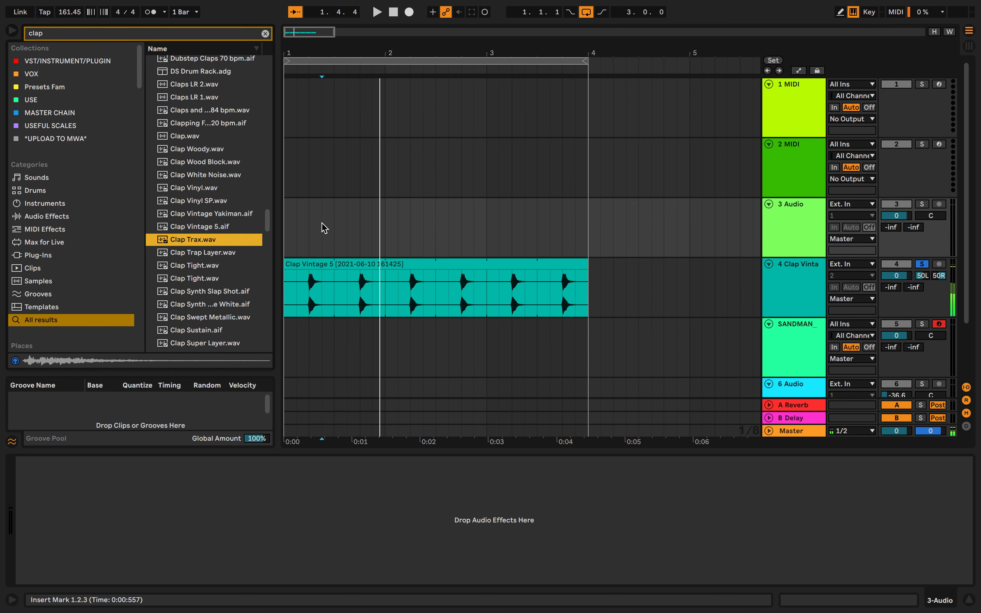
{"action": "left_click", "coordinate": [205, 241]}
{"action": "left_click_drag", "start_coordinate": [203, 237], "coordinate": [274, 219]}
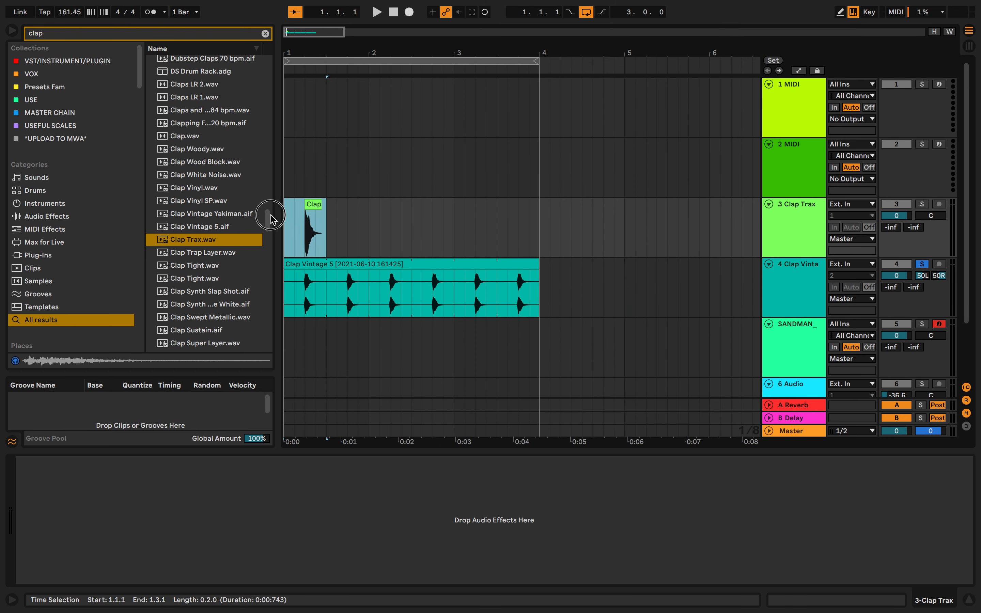
Consolidate the first two beats of the Clap Trax track into one clip and loop it out to bar 4.
{"action": "key", "text": "super+j"}
{"action": "double_click", "coordinate": [315, 201]}
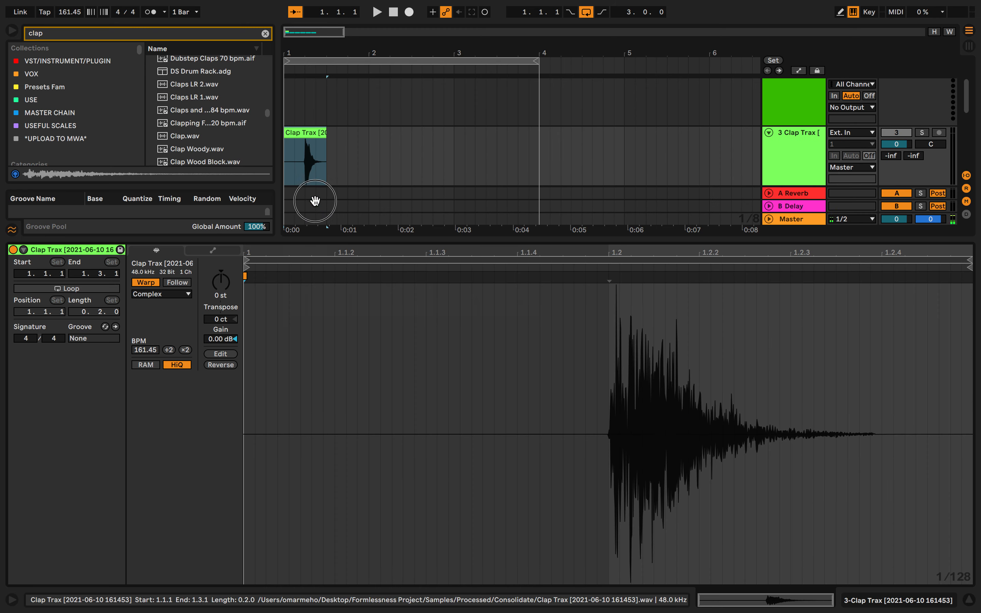
{"action": "left_click", "coordinate": [98, 289]}
{"action": "key", "text": "super+alt+l"}
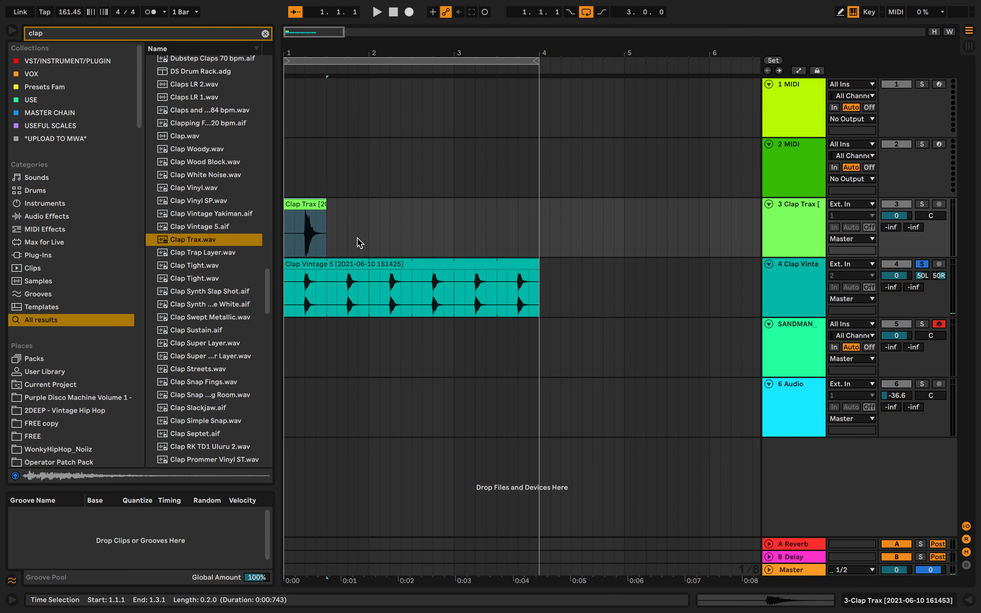
{"action": "left_click_drag", "start_coordinate": [327, 202], "coordinate": [540, 203]}
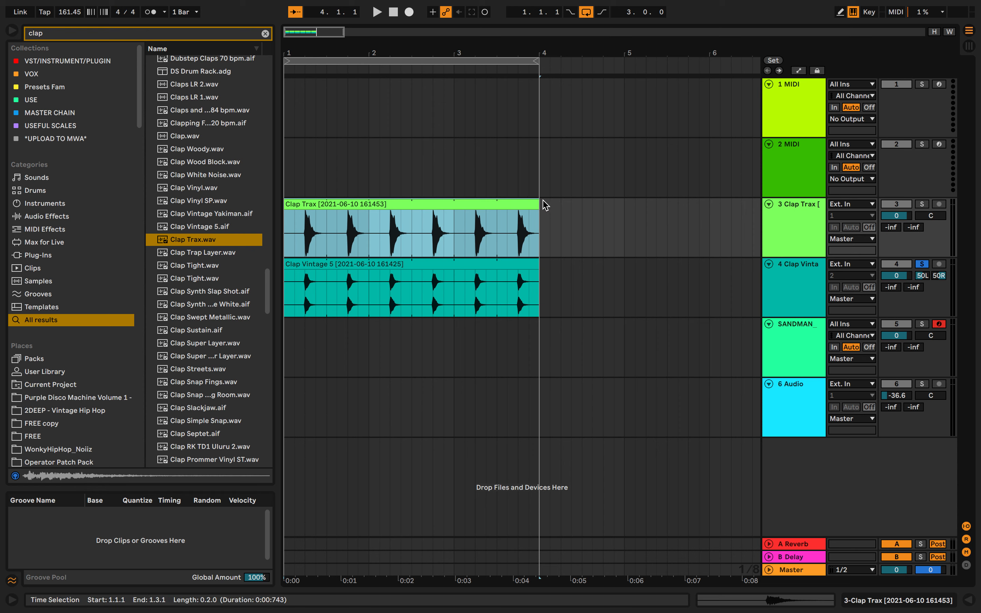
Switch the Clap Trax track to split stereo panning and audition it soloed.
{"action": "right_click", "coordinate": [928, 215]}
{"action": "left_click", "coordinate": [912, 219]}
{"action": "key", "text": "space"}
{"action": "key", "text": "space"}
{"action": "left_click", "coordinate": [921, 204]}
{"action": "key", "text": "space"}
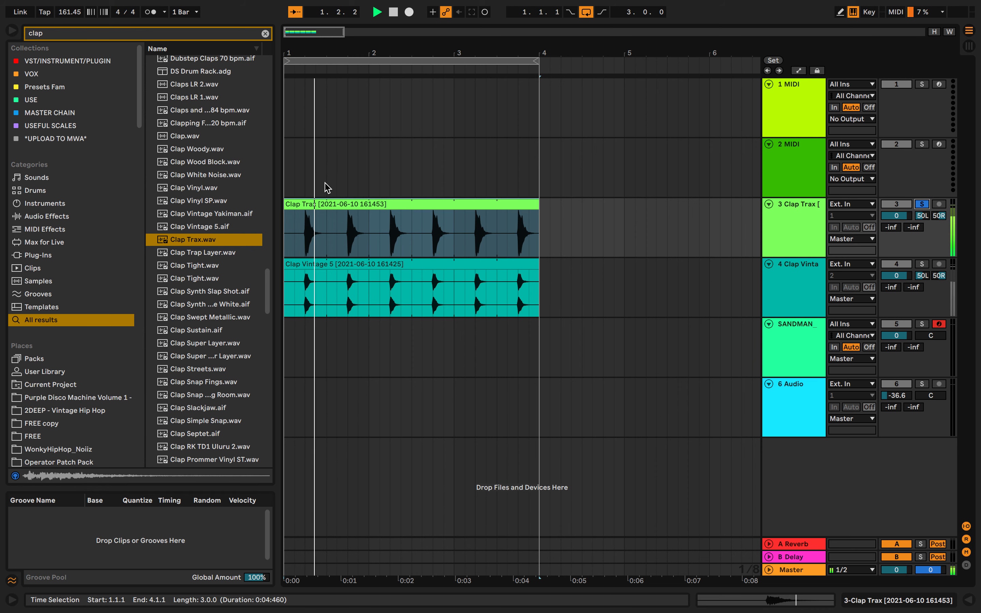
{"action": "left_click", "coordinate": [374, 199]}
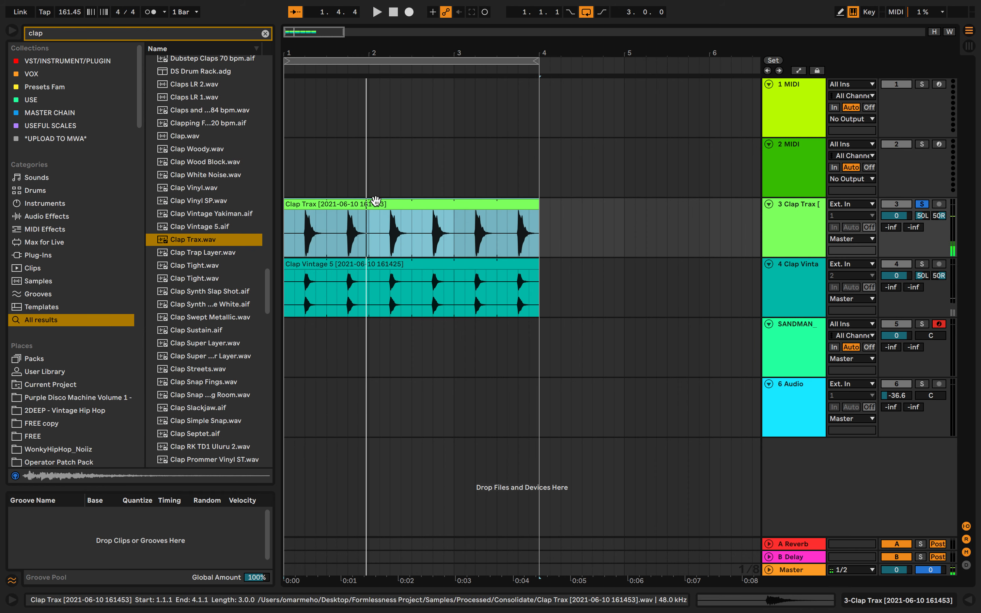
Solo the Clap Vintage 5 track alongside Clap Trax and play both claps together.
{"action": "left_click", "coordinate": [922, 265], "text": "super"}
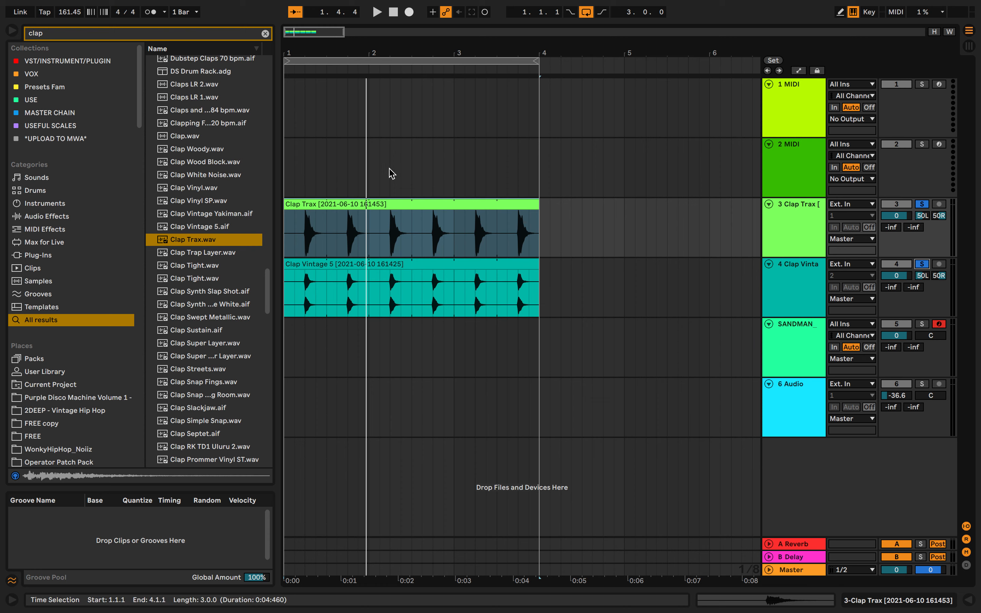
{"action": "left_click", "coordinate": [294, 160]}
{"action": "key", "text": "space"}
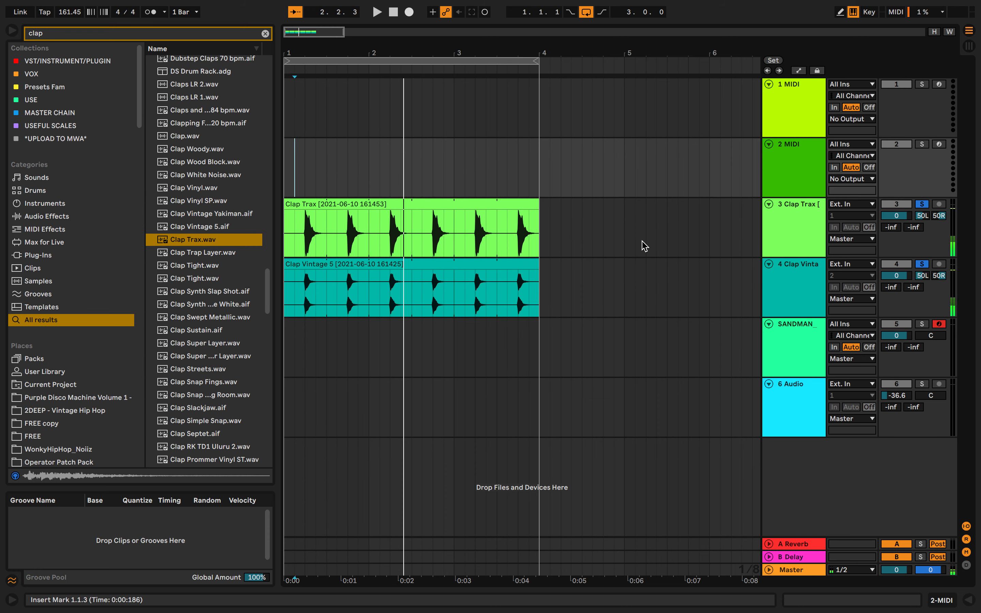
Delete the SANDMAN_ and 6 Audio tracks and play back the two remaining claps.
{"action": "left_click", "coordinate": [809, 249]}
{"action": "left_click", "coordinate": [808, 276]}
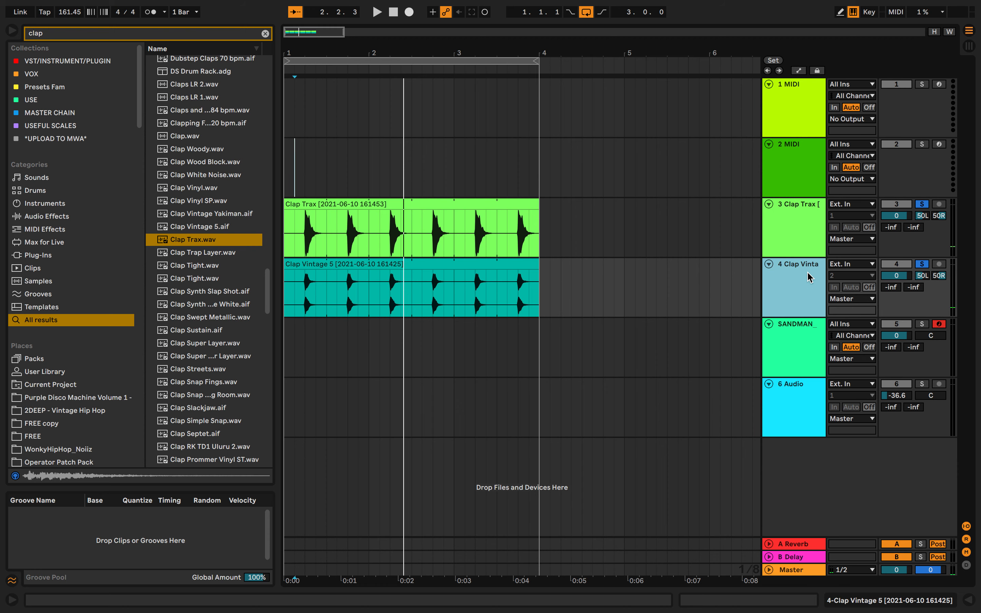
{"action": "left_click", "coordinate": [798, 341]}
{"action": "key", "text": "Delete"}
{"action": "key", "text": "Delete"}
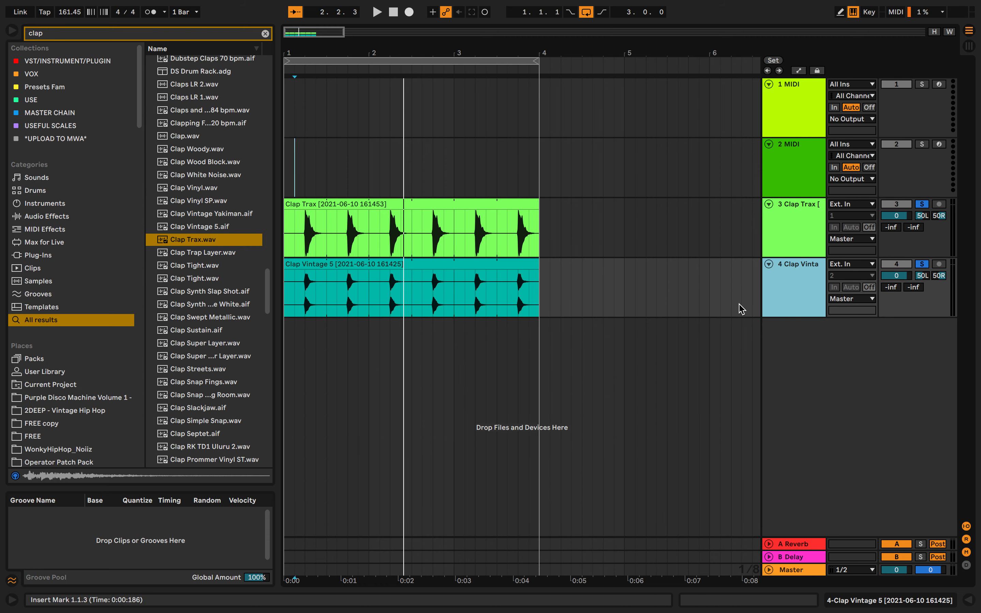
{"action": "key", "text": "space"}
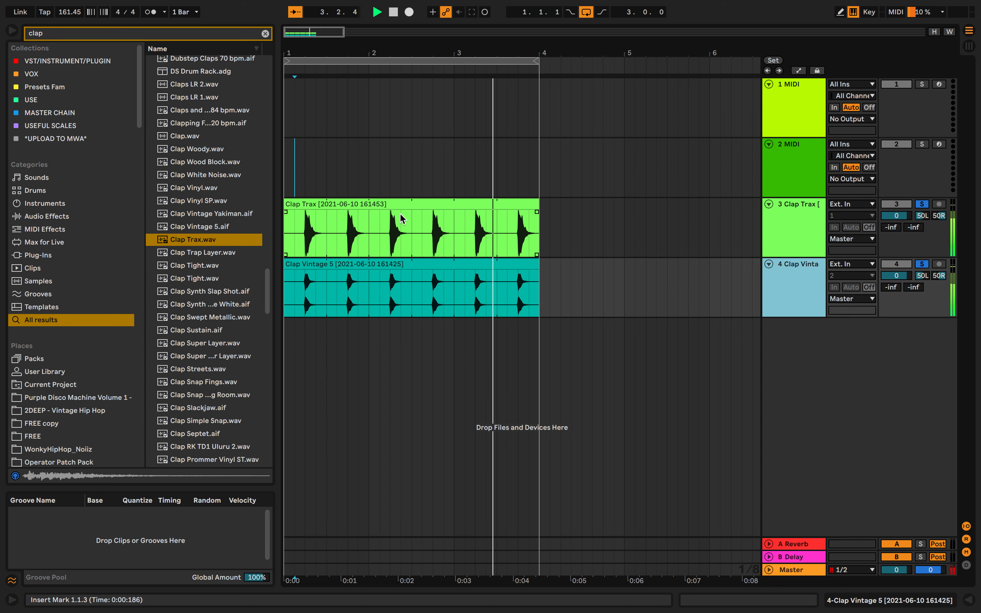
{"action": "key", "text": "space"}
Audition more clap samples and place Clap Tight.wav on a new audio track at beat 1.2.
{"action": "left_click", "coordinate": [204, 110]}
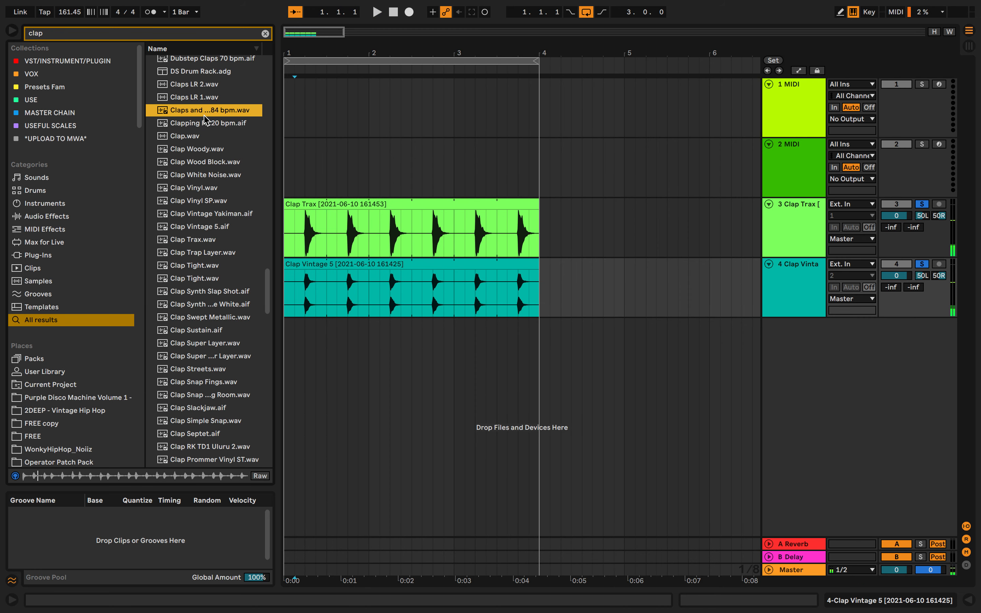
{"action": "left_click", "coordinate": [214, 137]}
{"action": "left_click", "coordinate": [229, 249]}
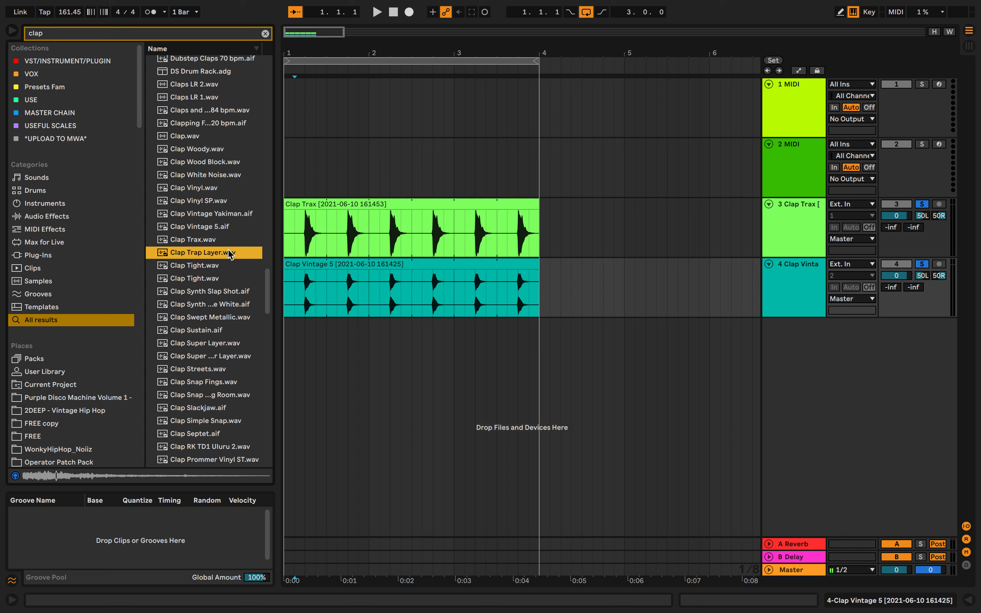
{"action": "key", "text": "Down"}
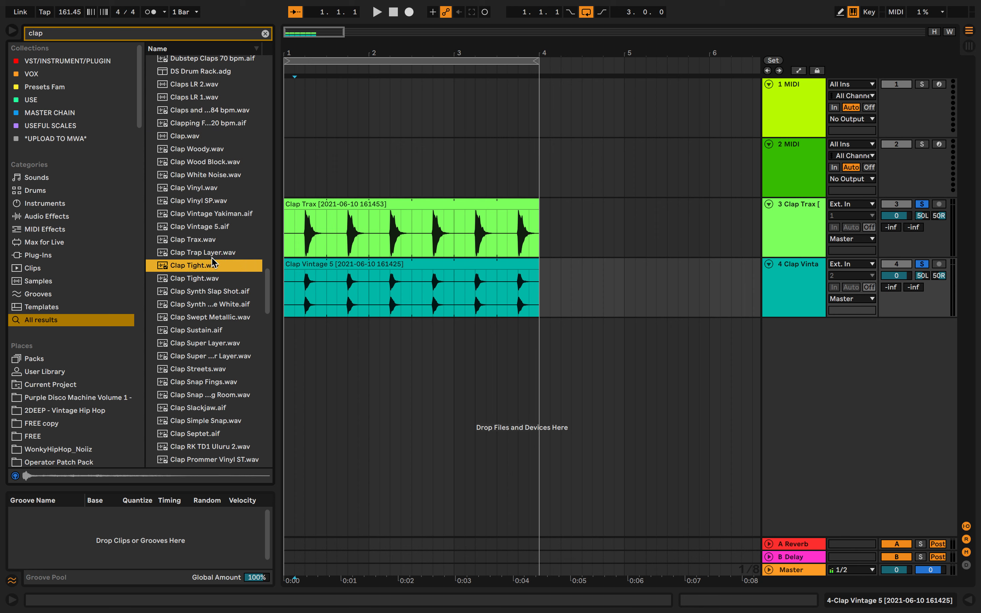
{"action": "key", "text": "space"}
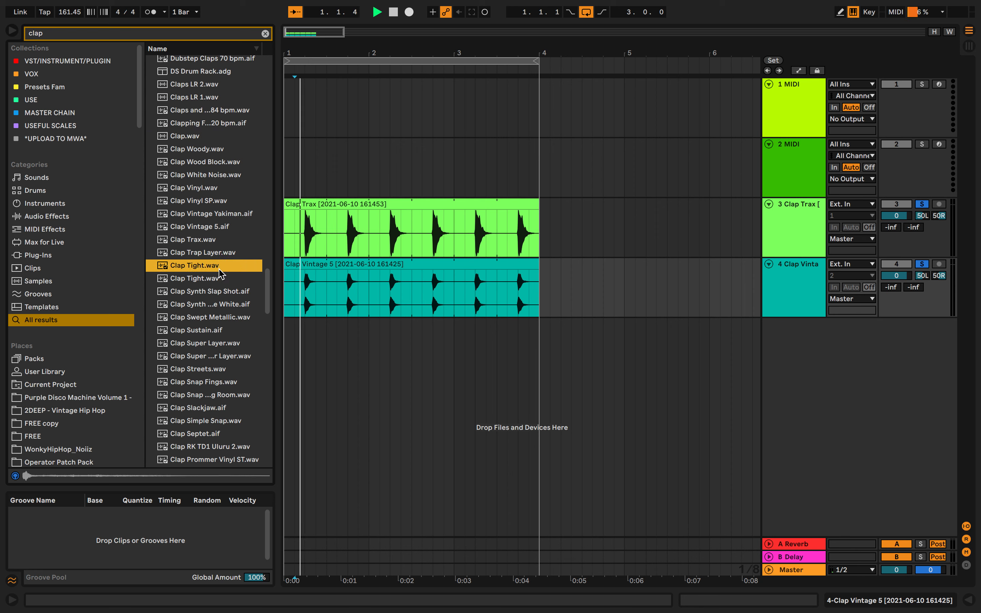
{"action": "left_click_drag", "start_coordinate": [242, 288], "coordinate": [305, 337]}
{"action": "scroll", "coordinate": [306, 336], "scroll_direction": "up", "scroll_amount": 6}
{"action": "key", "text": "space"}
{"action": "scroll", "coordinate": [306, 337], "scroll_direction": "left", "scroll_amount": 3}
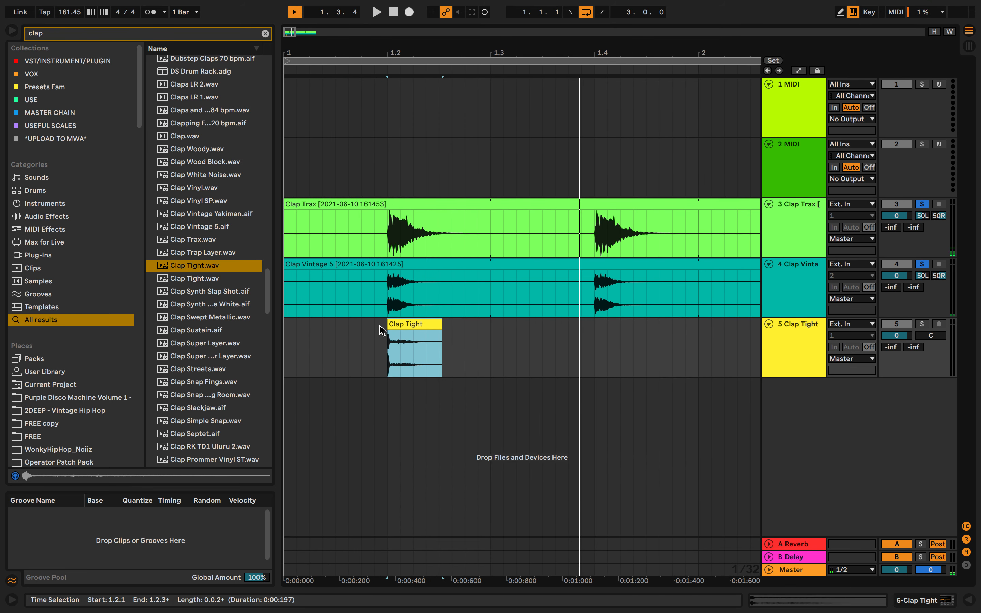
Consolidate the first two beats of the Clap Tight track into one clip and loop it out to bar 4.
{"action": "scroll", "coordinate": [382, 330], "scroll_direction": "down", "scroll_amount": 3}
{"action": "left_click_drag", "start_coordinate": [355, 328], "coordinate": [279, 325]}
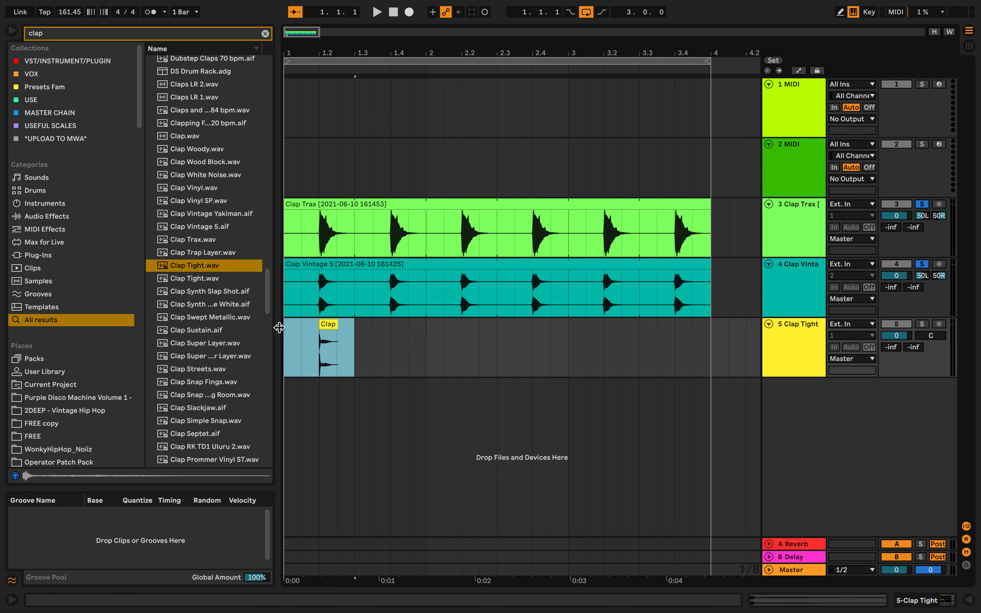
{"action": "key", "text": "ctrl+j"}
{"action": "double_click", "coordinate": [312, 325]}
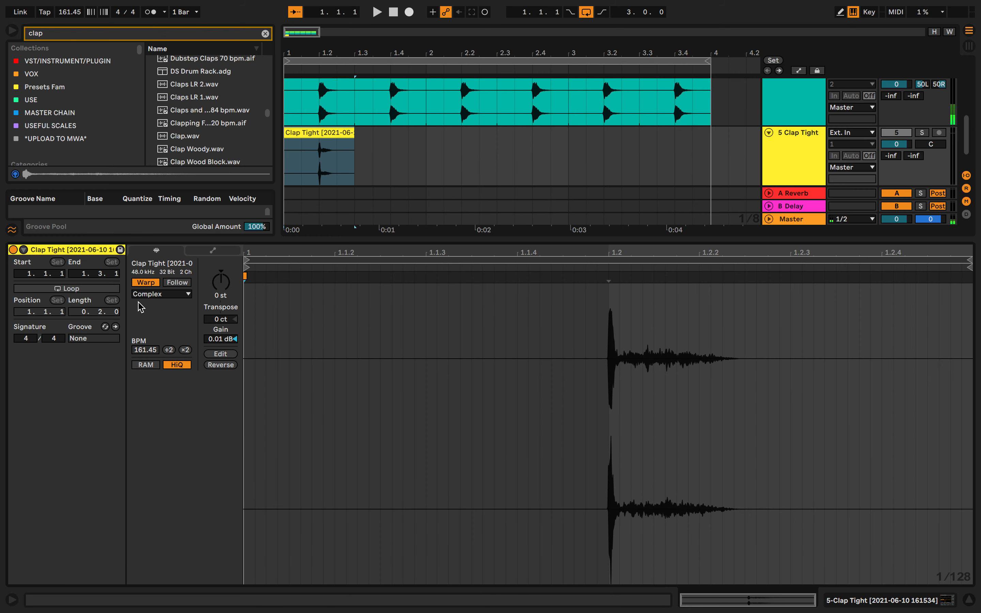
{"action": "left_click", "coordinate": [115, 291]}
{"action": "double_click", "coordinate": [431, 241]}
{"action": "left_click", "coordinate": [405, 305]}
{"action": "left_click_drag", "start_coordinate": [355, 331], "coordinate": [710, 324]}
Clear all track solos and play the three clap layers together.
{"action": "left_click", "coordinate": [925, 324]}
{"action": "left_click", "coordinate": [925, 324]}
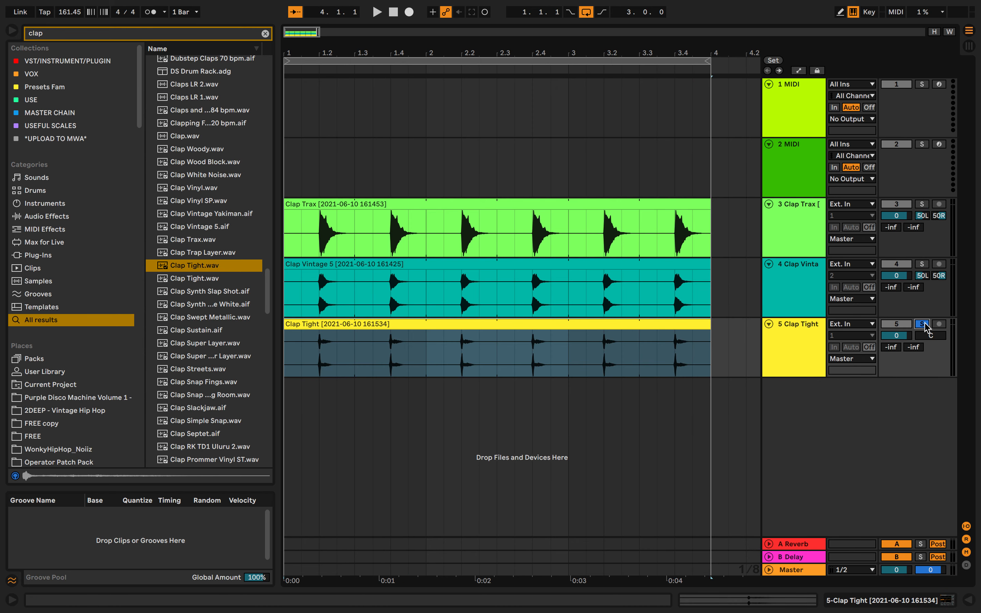
{"action": "left_click", "coordinate": [925, 324]}
{"action": "key", "text": "space"}
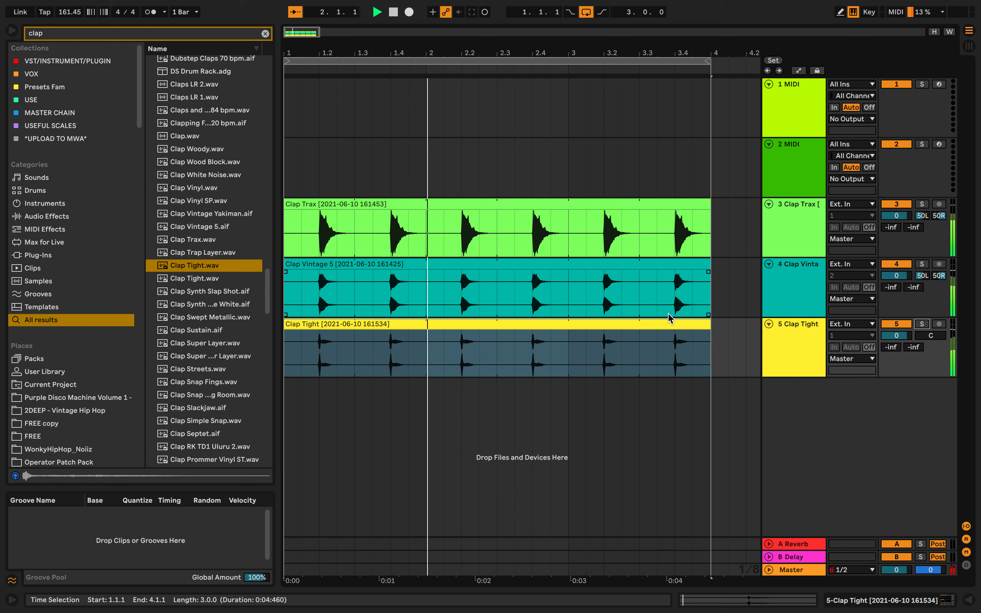
{"action": "left_click", "coordinate": [504, 272]}
{"action": "left_click", "coordinate": [503, 264]}
{"action": "left_click", "coordinate": [769, 324]}
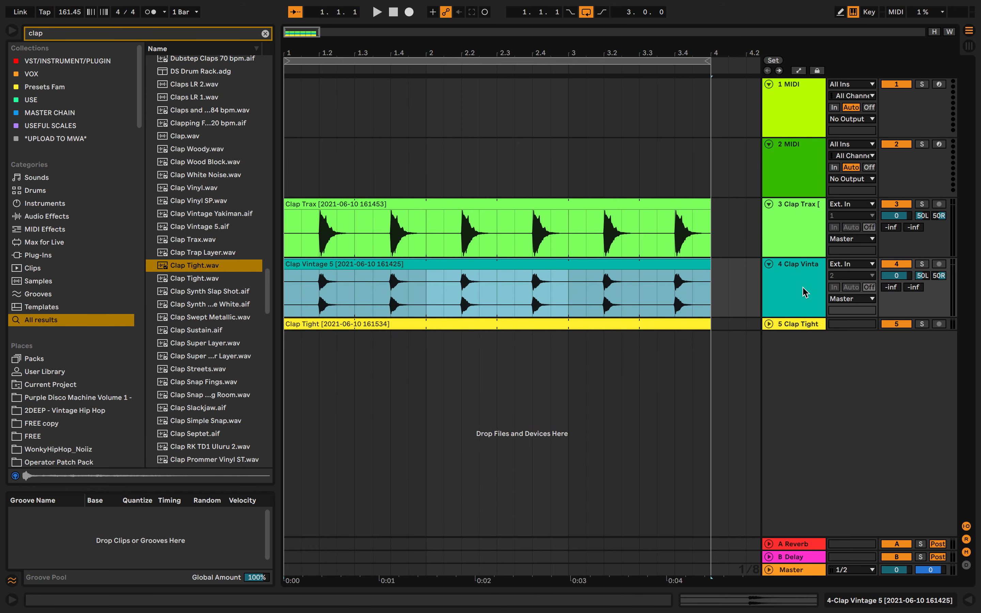
{"action": "left_click", "coordinate": [803, 289]}
{"action": "left_click", "coordinate": [769, 324]}
{"action": "left_click", "coordinate": [788, 212]}
Find EQ Eight in the browser, add it to the Clap Tight track and enable its high-cut band 8.
{"action": "left_click", "coordinate": [791, 375]}
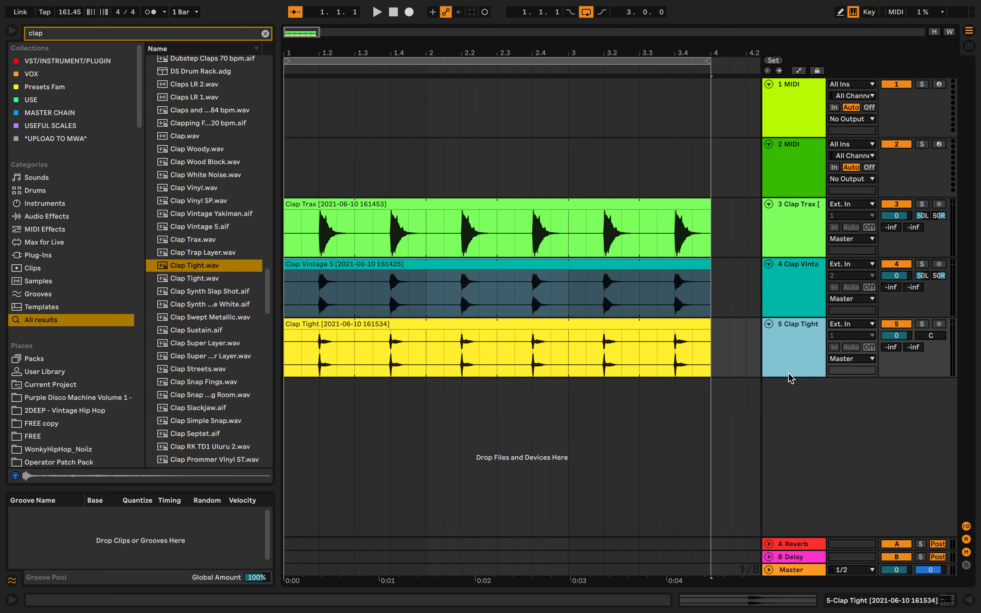
{"action": "left_click", "coordinate": [215, 34]}
{"action": "type", "text": "eq"}
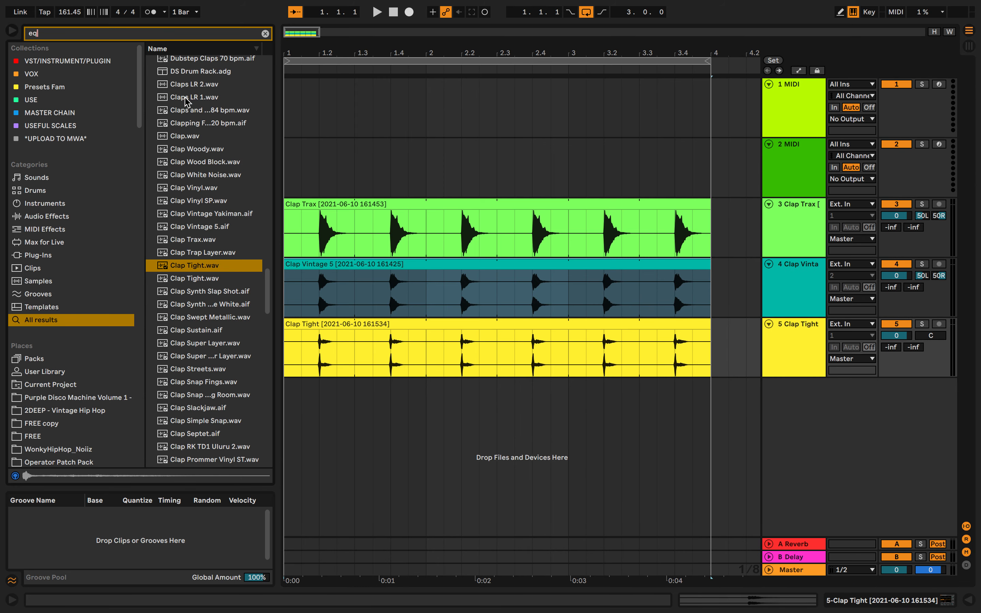
{"action": "scroll", "coordinate": [180, 194], "scroll_direction": "up", "scroll_amount": 20}
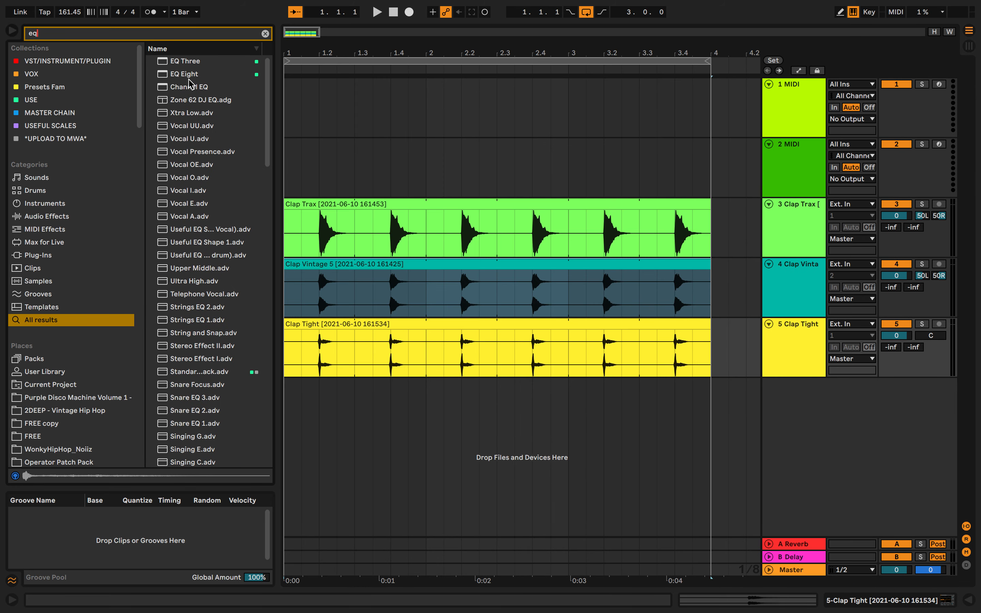
{"action": "left_click_drag", "start_coordinate": [189, 79], "coordinate": [345, 336]}
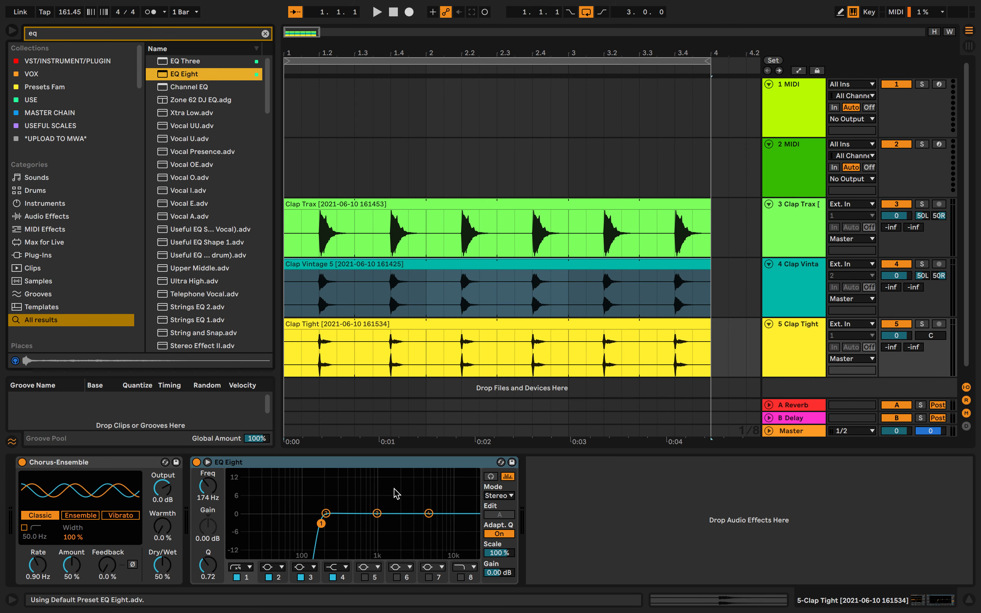
{"action": "left_click", "coordinate": [462, 577]}
{"action": "key", "text": "space"}
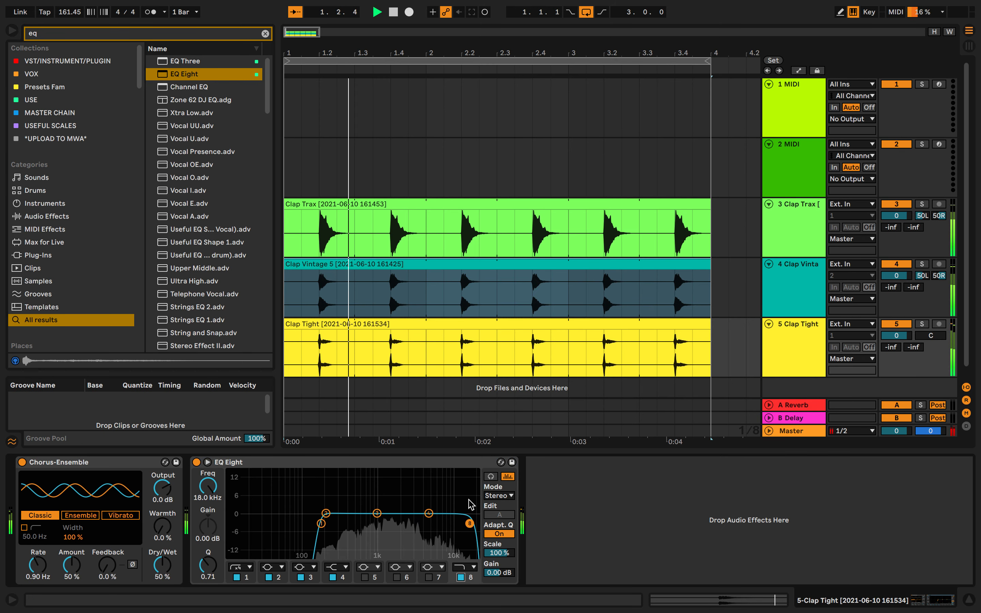
Copy the EQ Eight from the Clap Tight track onto the Clap Vintage 5 and Clap Trax tracks.
{"action": "left_click", "coordinate": [465, 462]}
{"action": "key", "text": "super+c"}
{"action": "left_click", "coordinate": [797, 292]}
{"action": "left_click", "coordinate": [675, 482]}
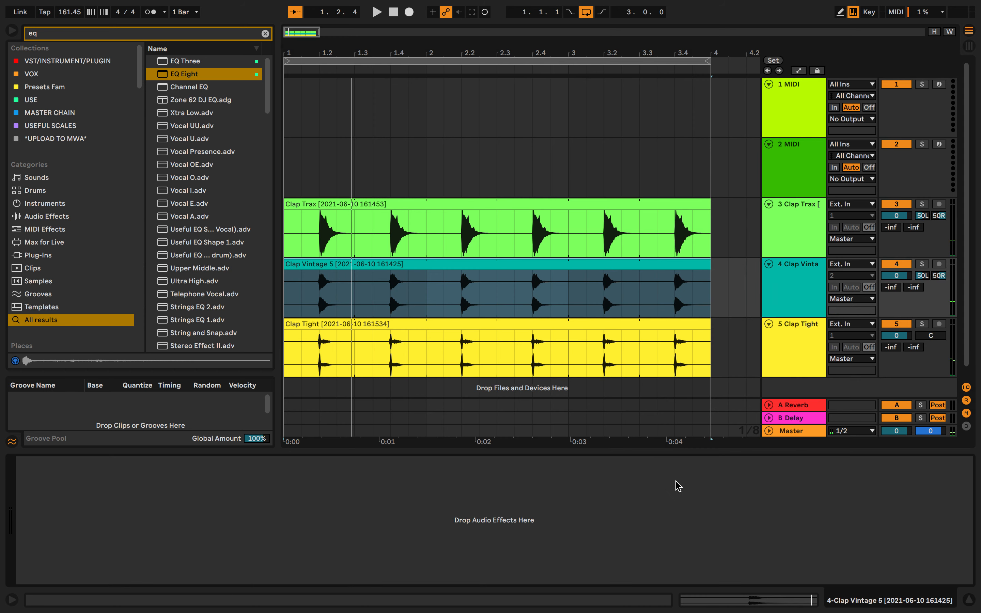
{"action": "key", "text": "super+v"}
{"action": "left_click", "coordinate": [786, 141]}
{"action": "left_click", "coordinate": [789, 219]}
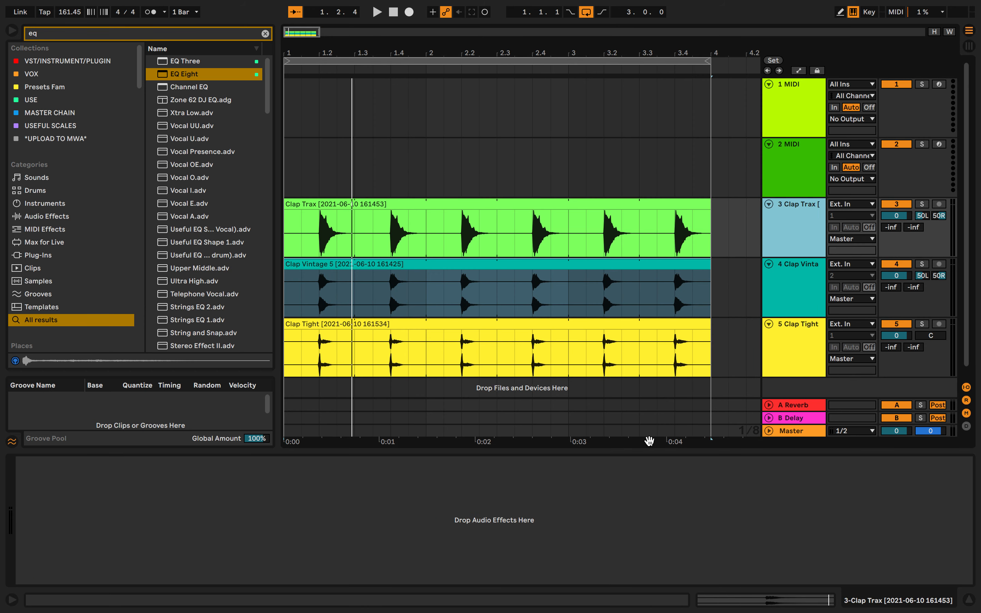
{"action": "left_click", "coordinate": [646, 477]}
{"action": "key", "text": "super+v"}
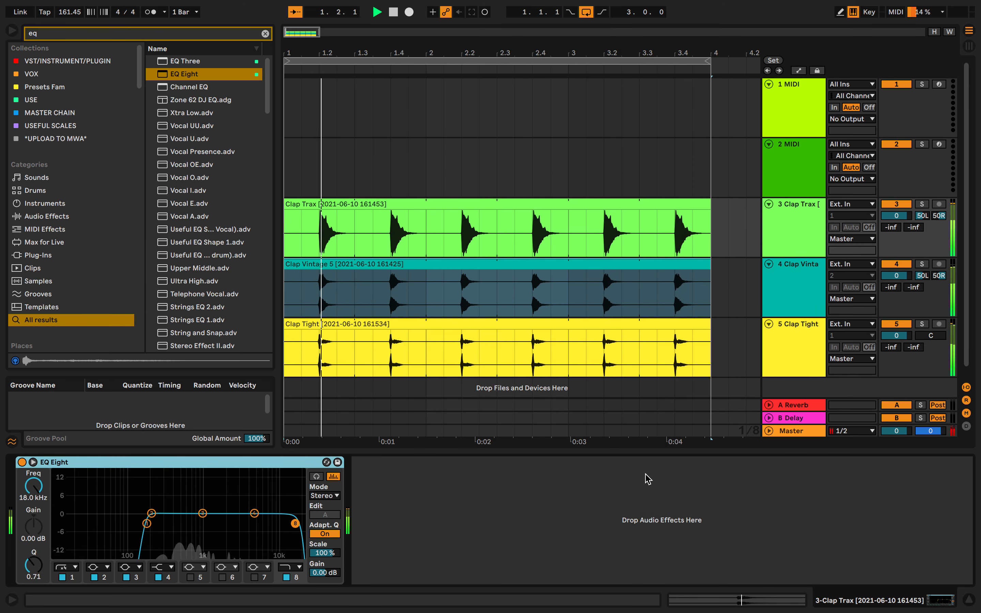
Play the layered claps to compare levels and lower the Clap Trax track volume to -4.4 dB.
{"action": "key", "text": "space"}
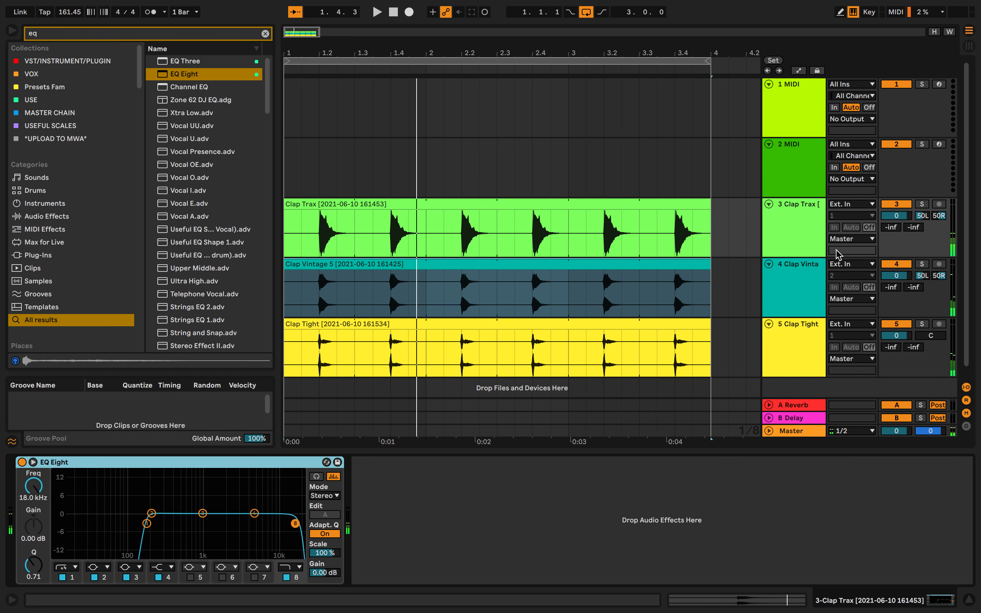
{"action": "left_click", "coordinate": [792, 233]}
{"action": "key", "text": "space"}
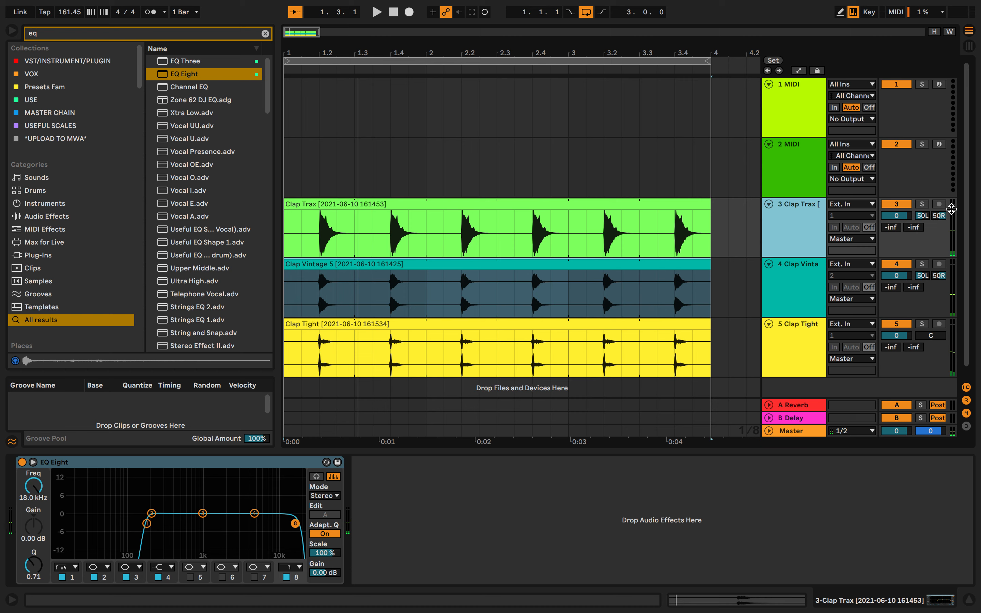
{"action": "key", "text": "space"}
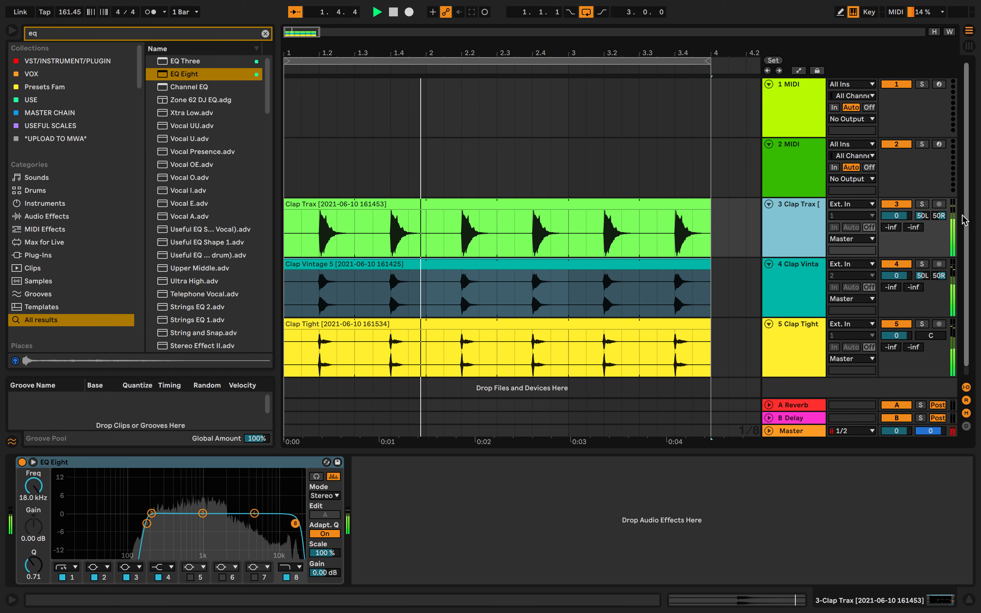
{"action": "key", "text": "space"}
{"action": "left_click", "coordinate": [901, 216]}
{"action": "left_click_drag", "start_coordinate": [902, 217], "coordinate": [902, 224]}
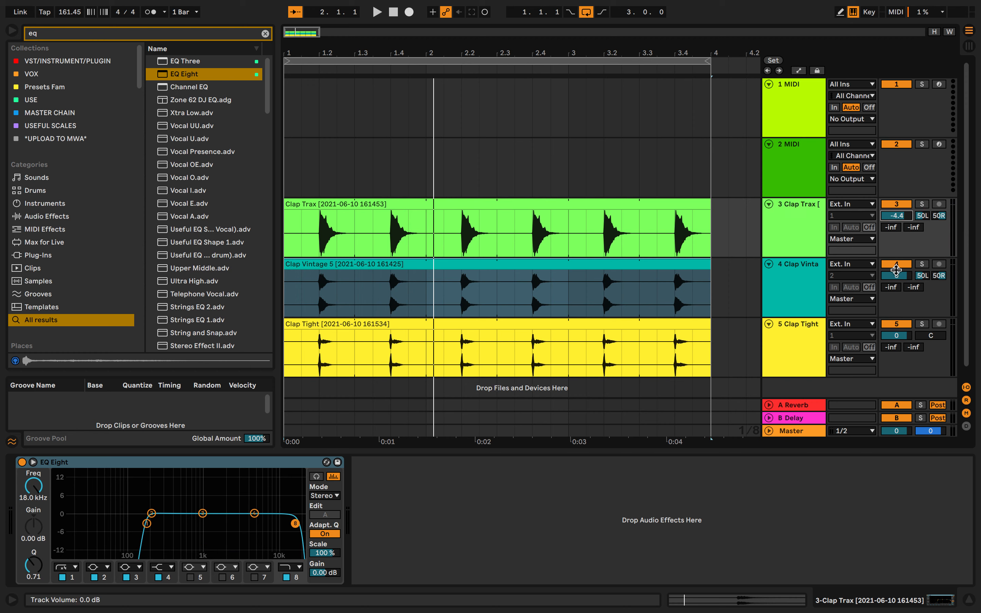
Play the three clap layers from position 2.2.1 to check their balance.
{"action": "left_click", "coordinate": [483, 151]}
{"action": "left_click", "coordinate": [459, 150]}
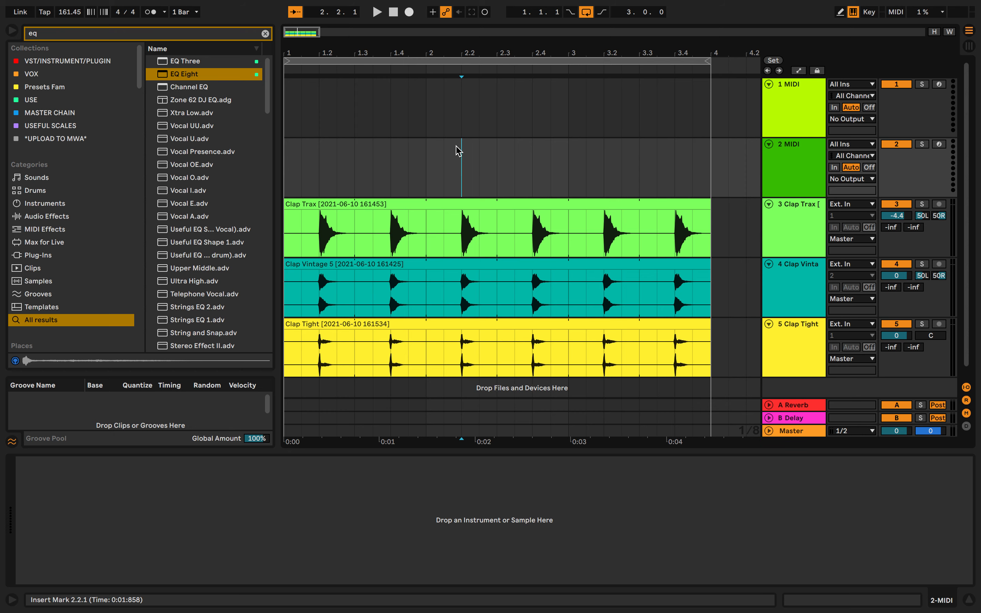
{"action": "key", "text": "space"}
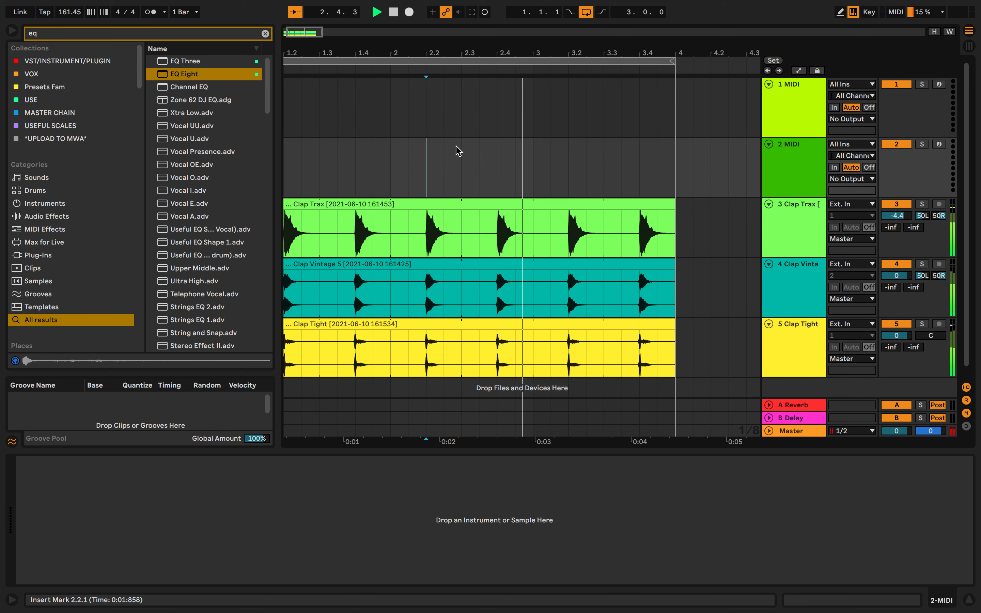
{"action": "key", "text": "space"}
{"action": "scroll", "coordinate": [459, 152], "scroll_direction": "left", "scroll_amount": 5}
{"action": "scroll", "coordinate": [458, 151], "scroll_direction": "down", "scroll_amount": 4}
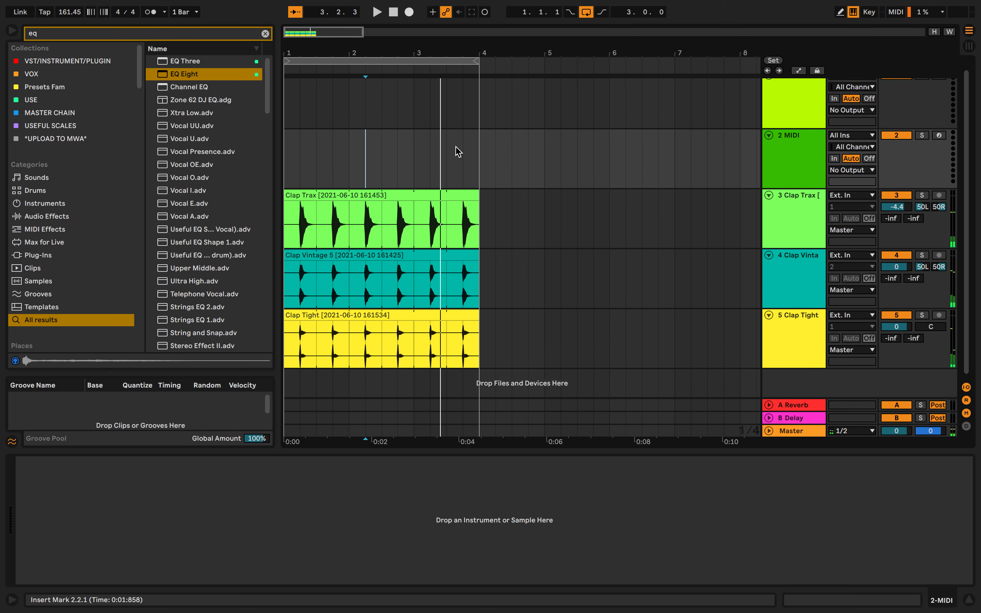
{"action": "scroll", "coordinate": [458, 152], "scroll_direction": "up", "scroll_amount": 5}
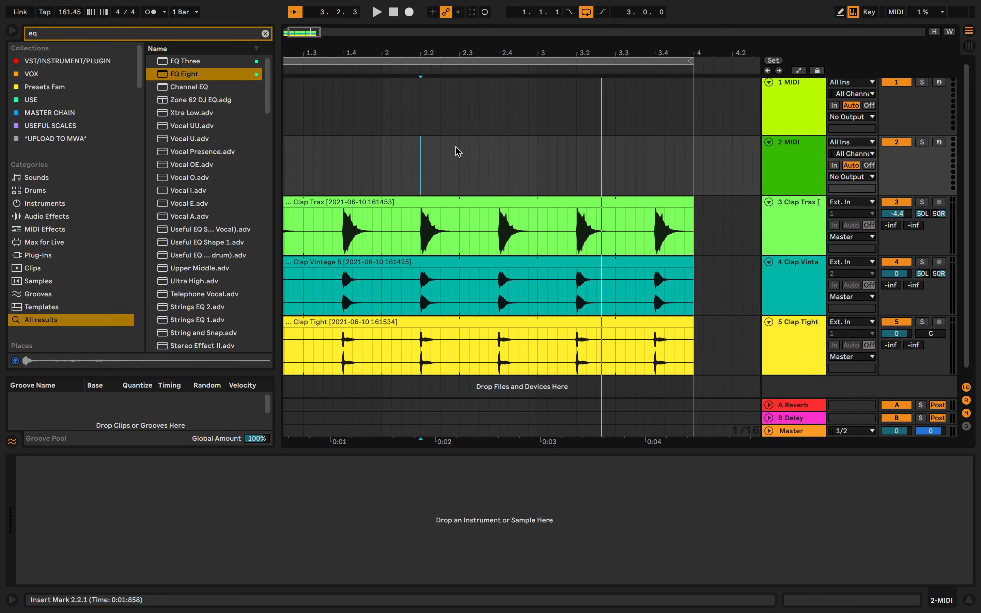
Delete the two empty MIDI tracks above the clap tracks.
{"action": "left_click", "coordinate": [560, 193]}
{"action": "left_click", "coordinate": [782, 118]}
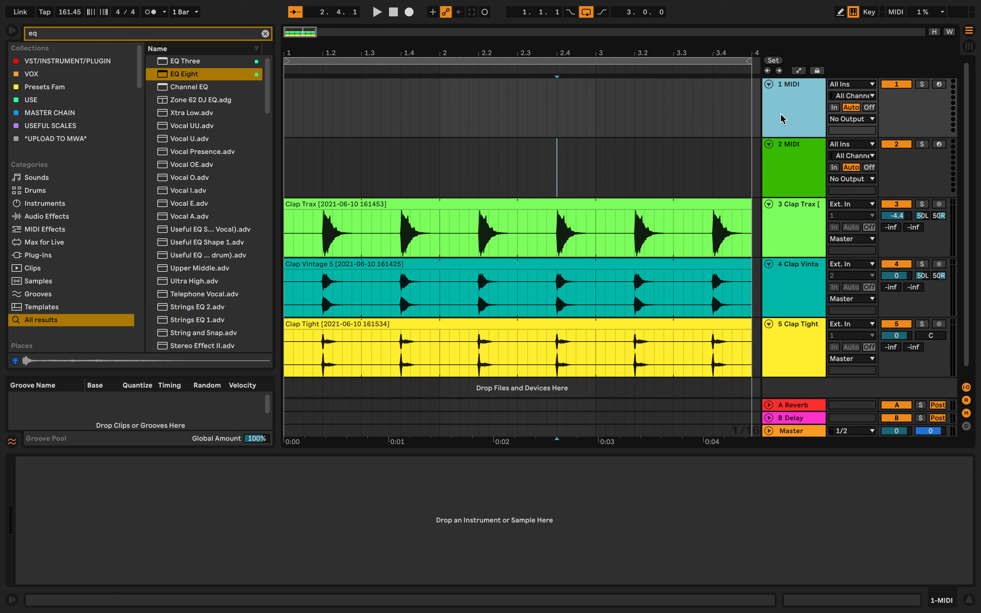
{"action": "key", "text": "Delete"}
{"action": "key", "text": "Delete"}
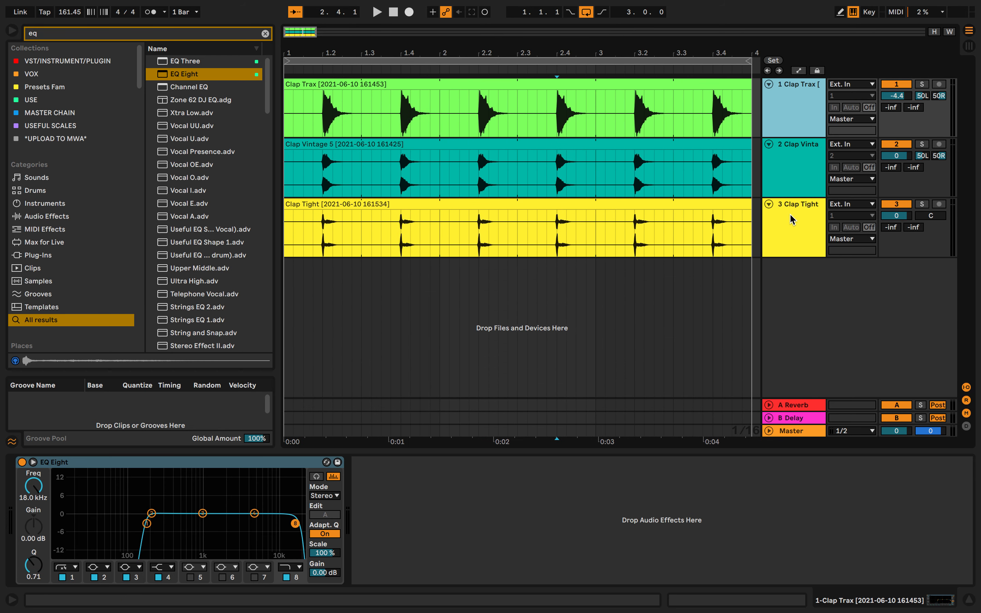
Group the three clap tracks and name the group Clap Group.
{"action": "left_click", "coordinate": [791, 218], "text": "shift"}
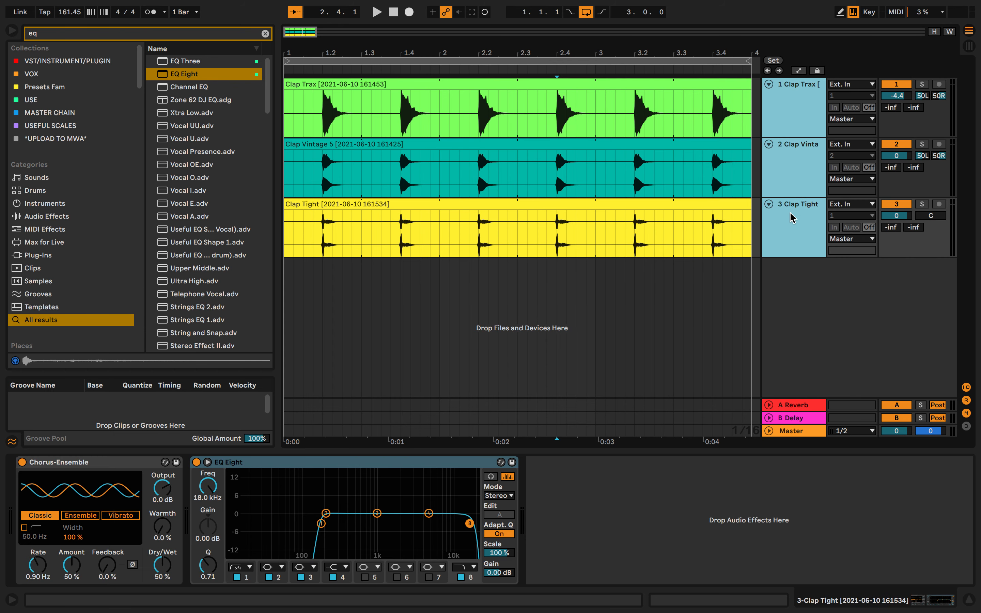
{"action": "right_click", "coordinate": [791, 218]}
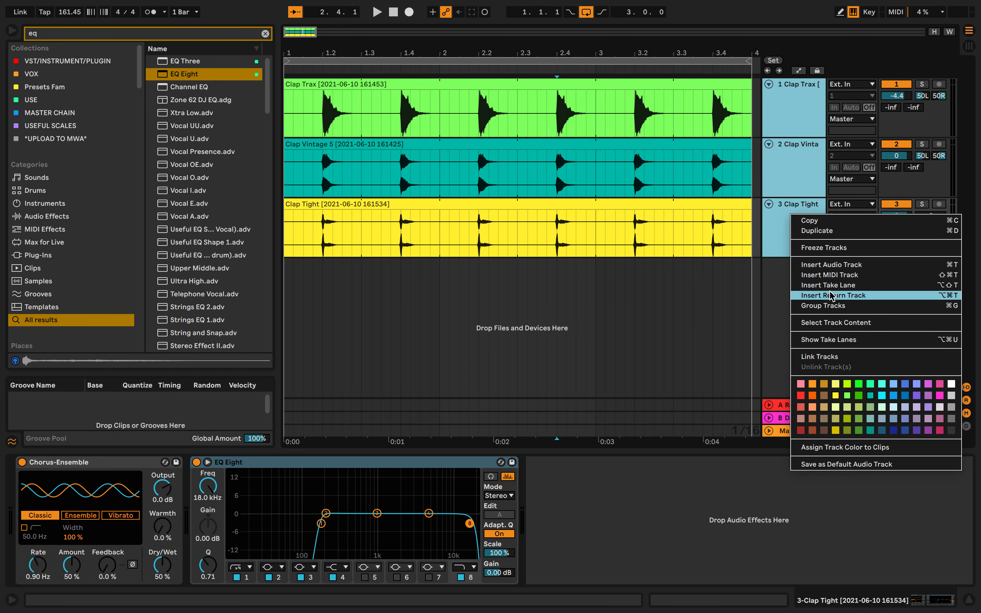
{"action": "left_click", "coordinate": [831, 306]}
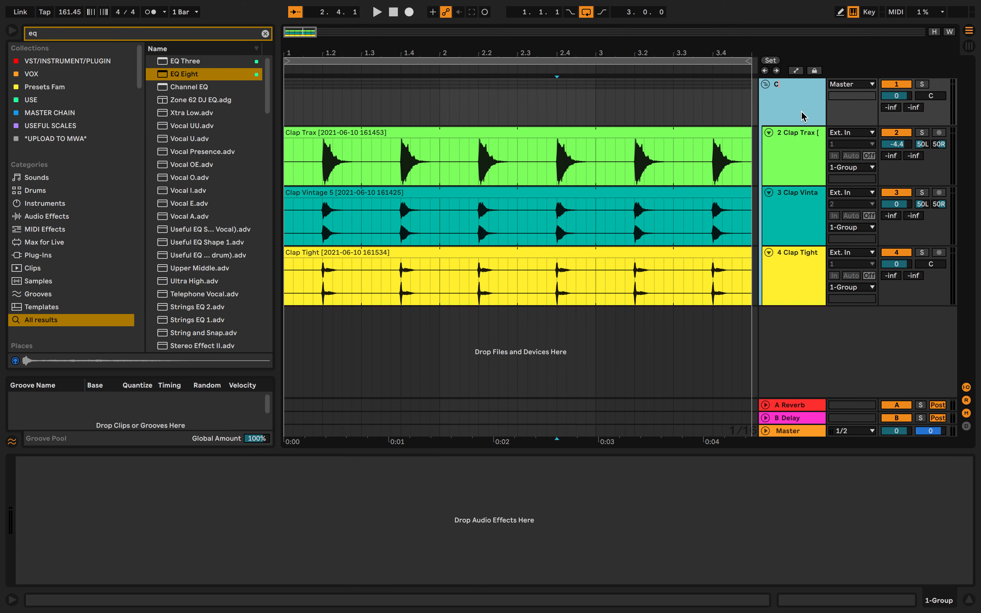
{"action": "type", "text": "Clap Group"}
{"action": "key", "text": "Return"}
Play the grouped claps from position 2.4.1 to hear them together.
{"action": "key", "text": "space"}
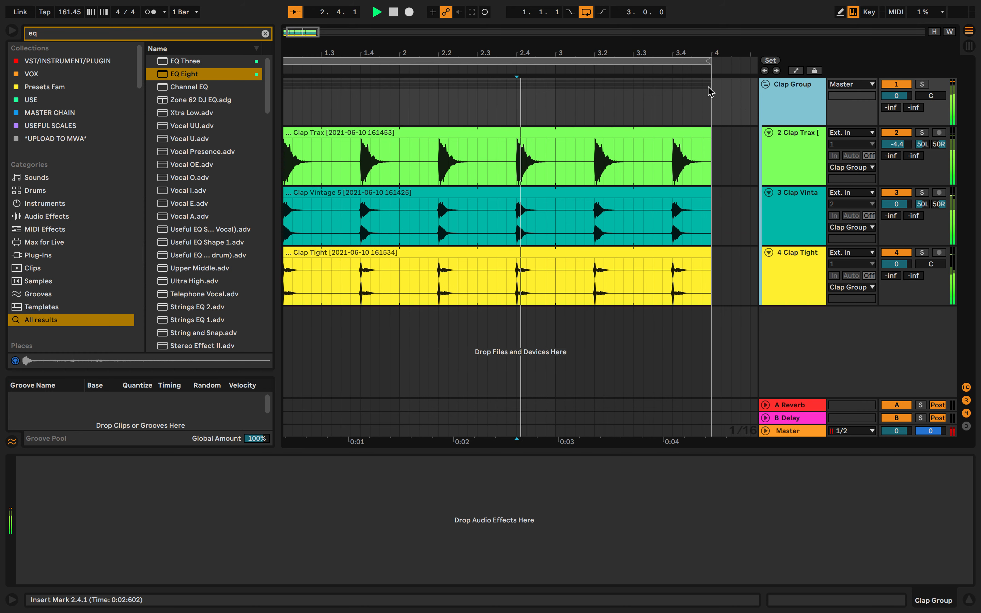
{"action": "left_click", "coordinate": [705, 89]}
{"action": "key", "text": "space"}
{"action": "left_click", "coordinate": [555, 107]}
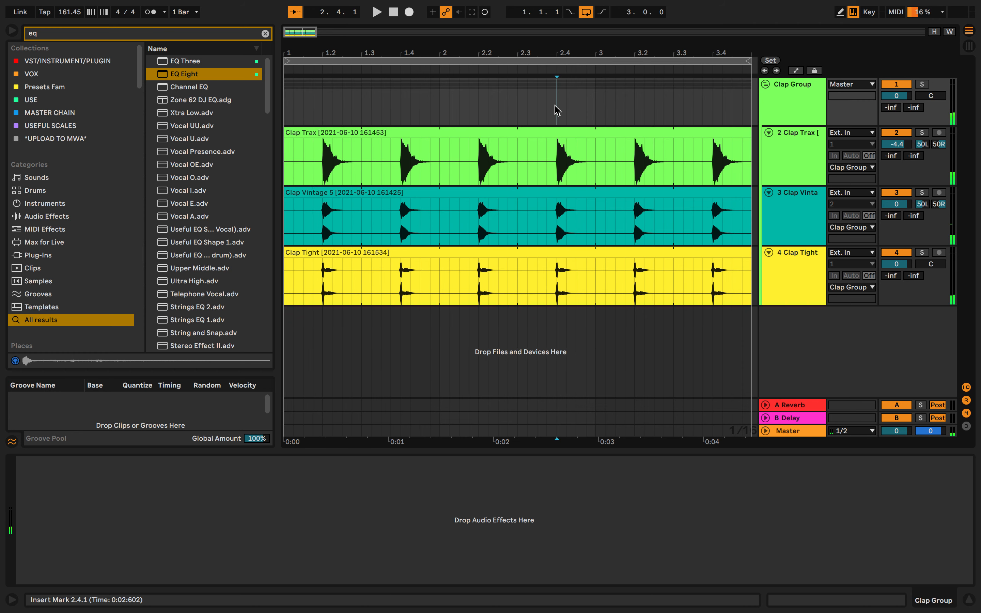
{"action": "key", "text": "space"}
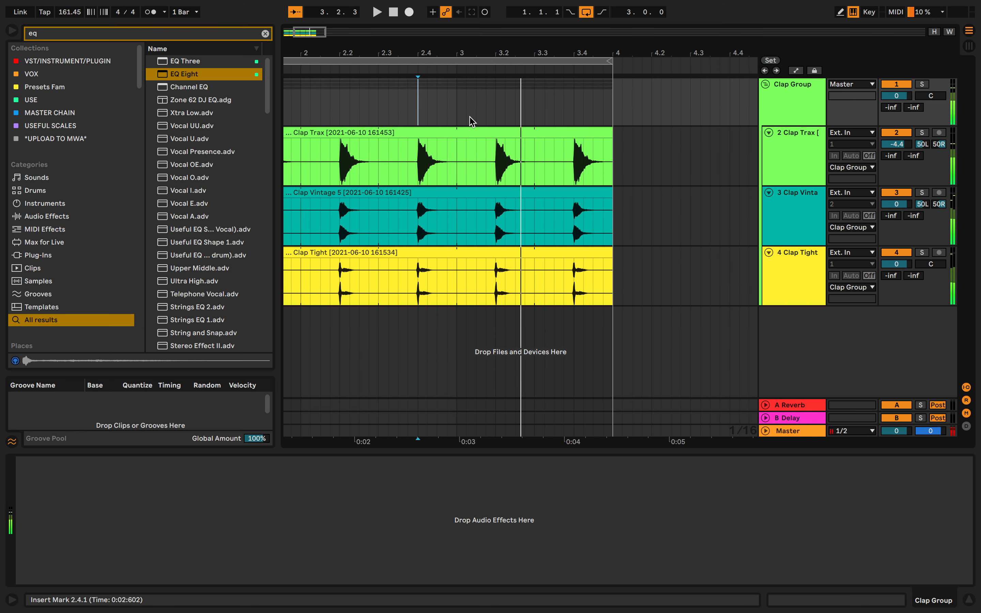
{"action": "left_click", "coordinate": [766, 85]}
{"action": "left_click", "coordinate": [764, 85]}
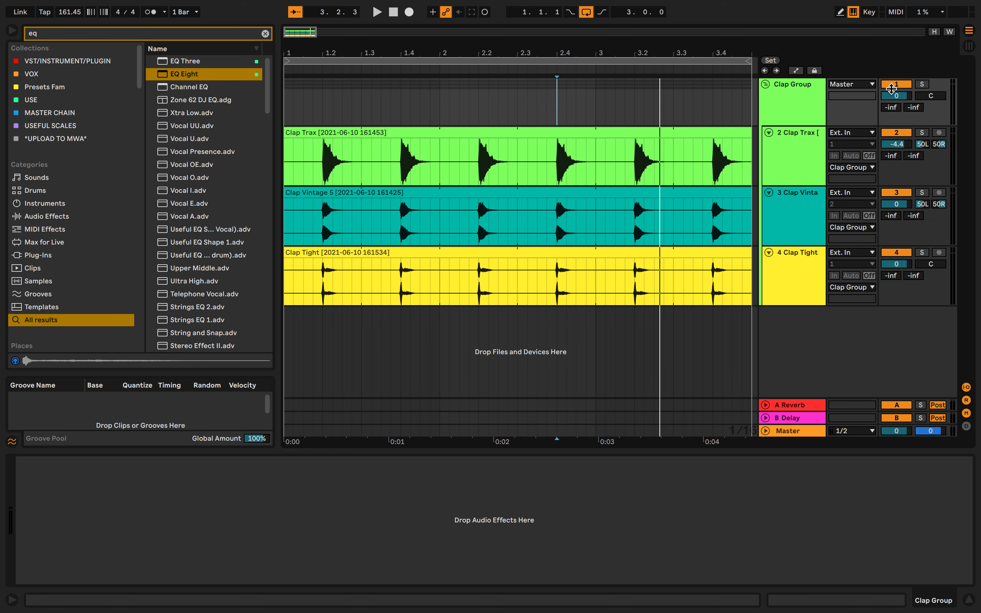
Set the Clap Group volume to -2.0 dB, keeping its panning centred.
{"action": "left_click_drag", "start_coordinate": [891, 89], "coordinate": [891, 108]}
{"action": "left_click_drag", "start_coordinate": [913, 107], "coordinate": [913, 108]}
{"action": "left_click", "coordinate": [890, 107]}
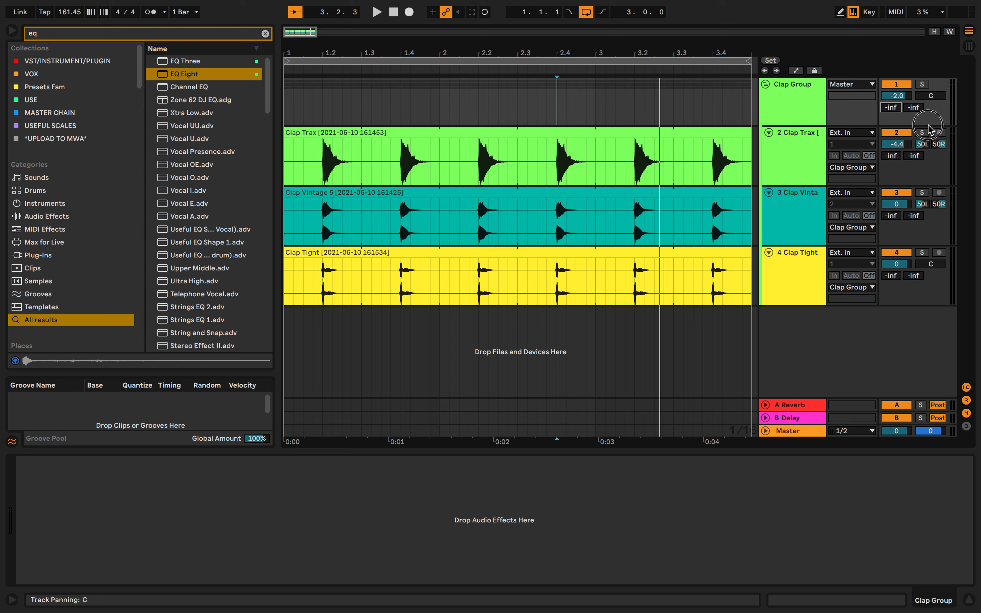
{"action": "left_click_drag", "start_coordinate": [930, 96], "coordinate": [930, 110]}
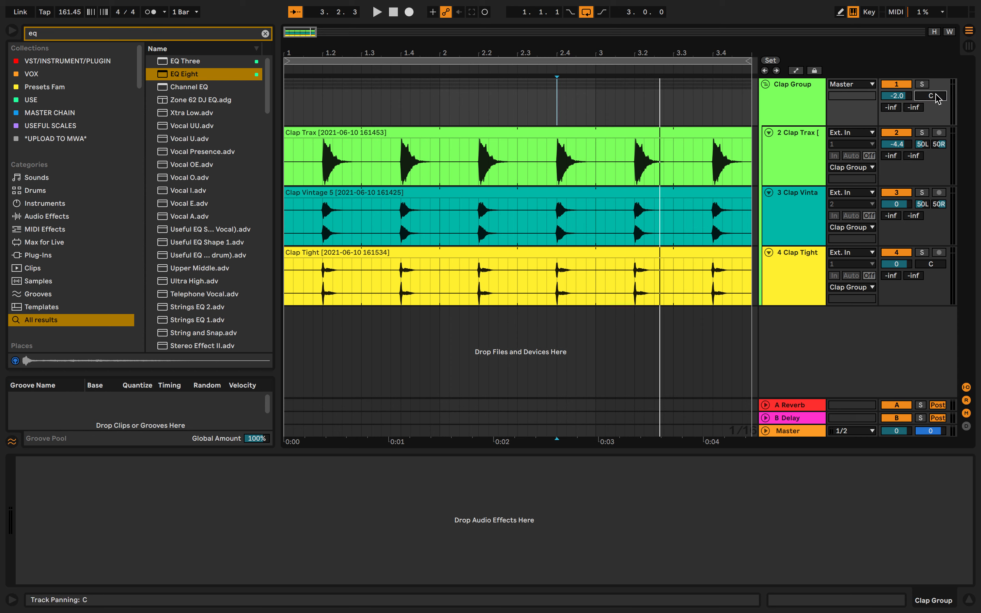
Solo the Clap Group and lower its volume to -6.5 dB after a short playback check.
{"action": "left_click", "coordinate": [922, 84]}
{"action": "left_click", "coordinate": [891, 107]}
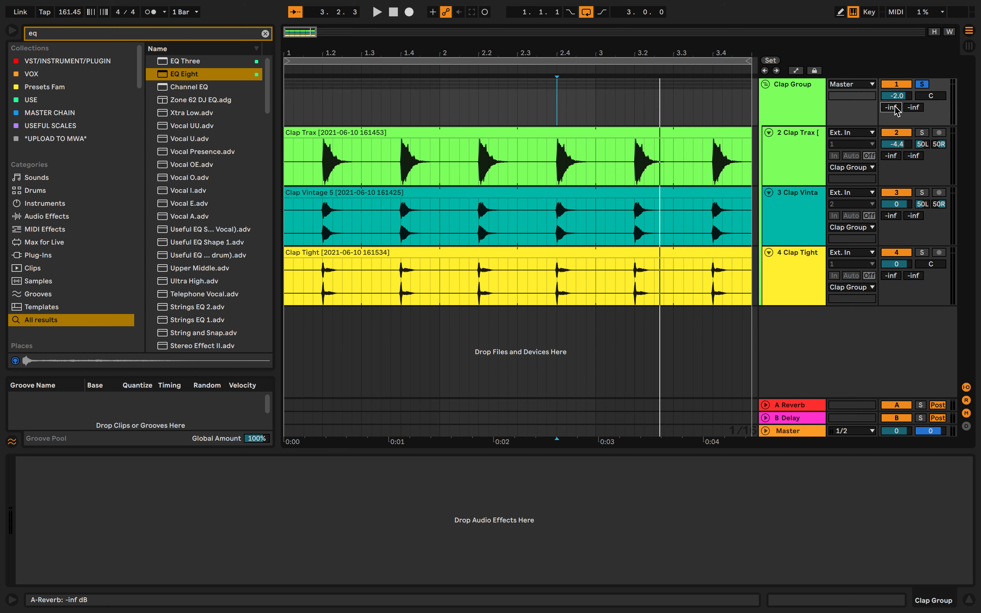
{"action": "key", "text": "space"}
{"action": "key", "text": "space"}
{"action": "left_click_drag", "start_coordinate": [907, 94], "coordinate": [908, 105]}
Play the soloed Clap Group at its new level and place the insert marker at 2.2.1.
{"action": "key", "text": "space"}
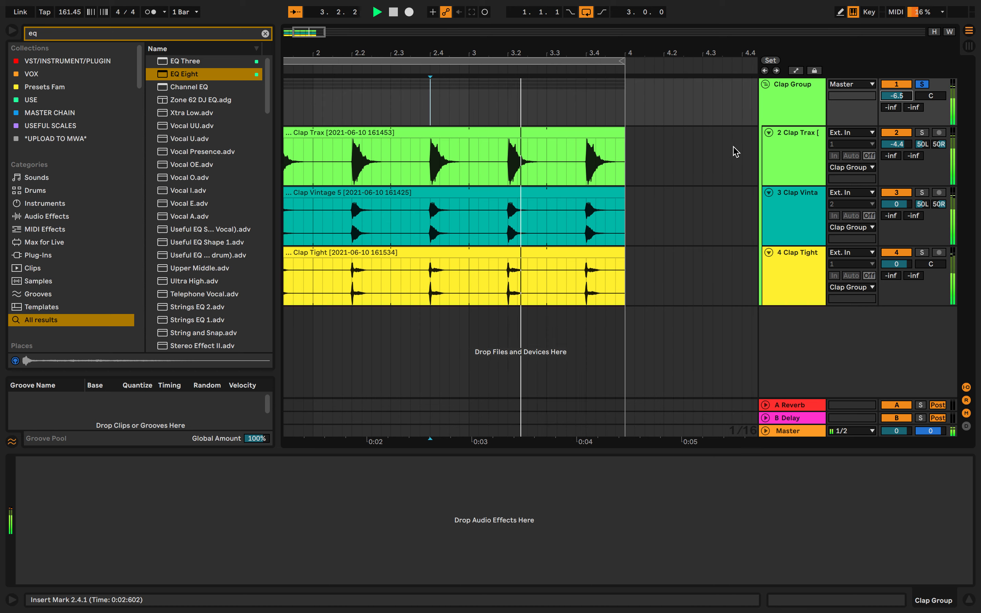
{"action": "scroll", "coordinate": [570, 199], "scroll_direction": "left", "scroll_amount": 6}
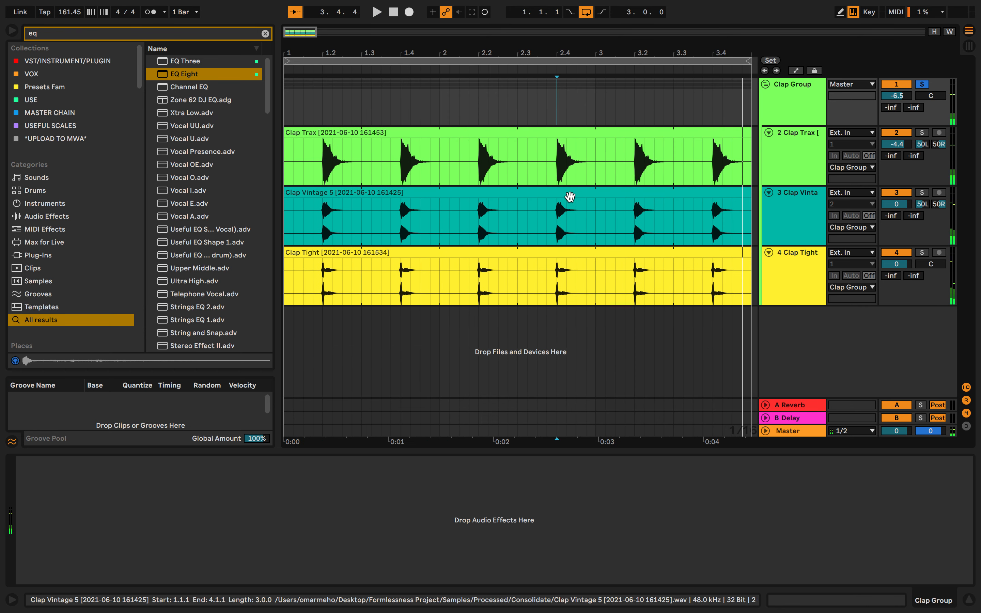
{"action": "left_click", "coordinate": [508, 104]}
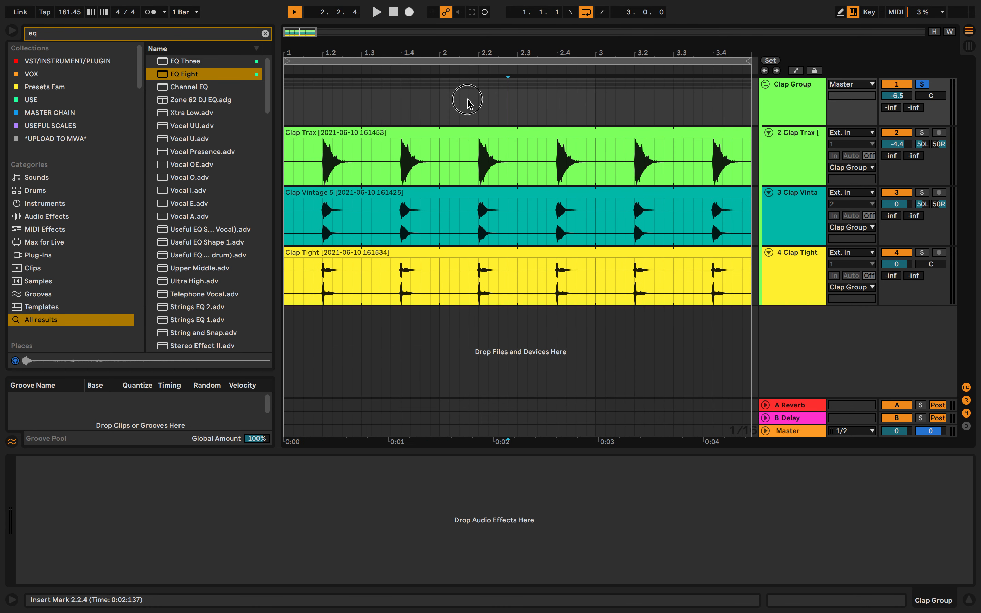
{"action": "left_click", "coordinate": [478, 105]}
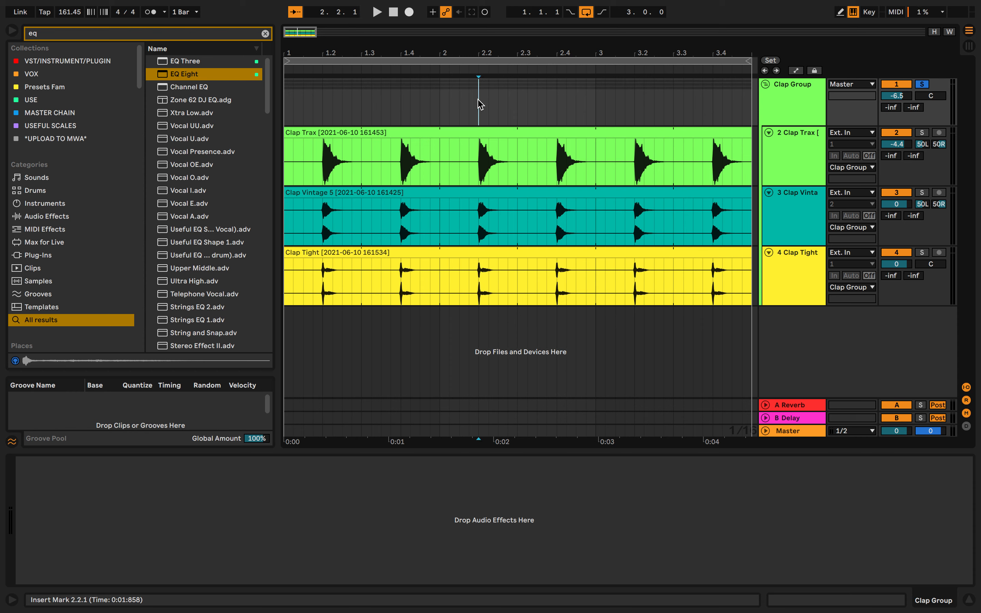